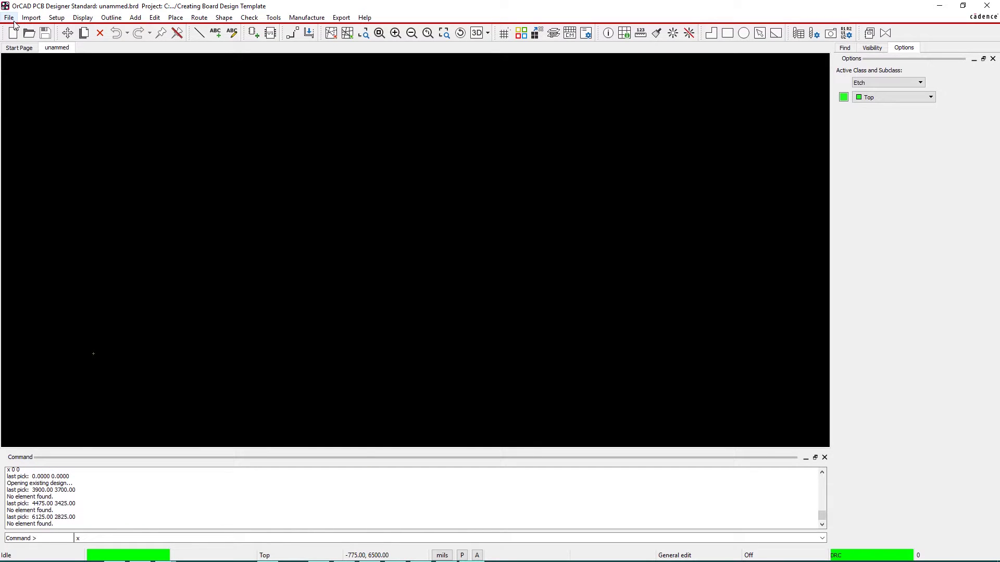
Open the File menu to begin a new drawing
click(11, 19)
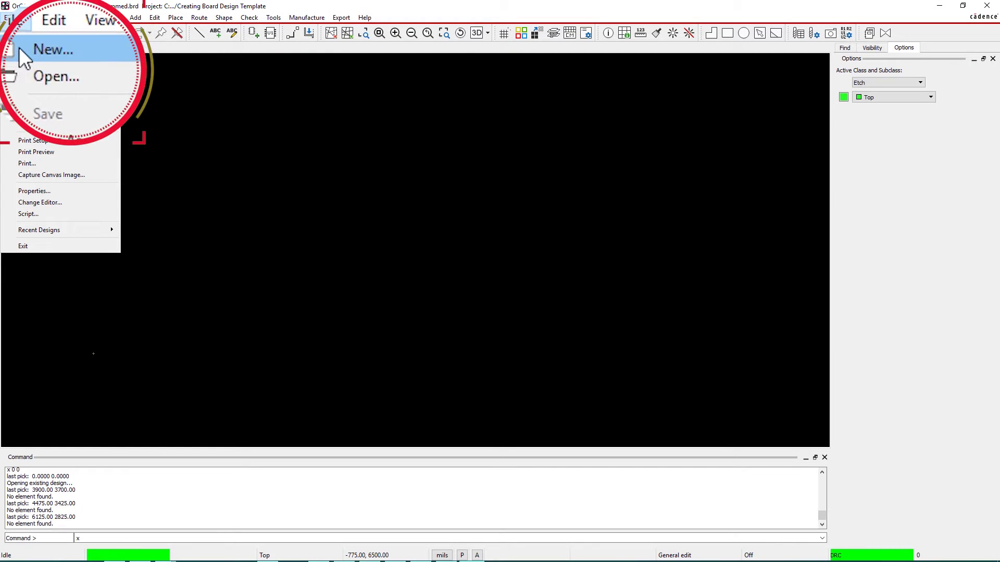
Create a new Mechanical symbol drawing named outline
click(23, 34)
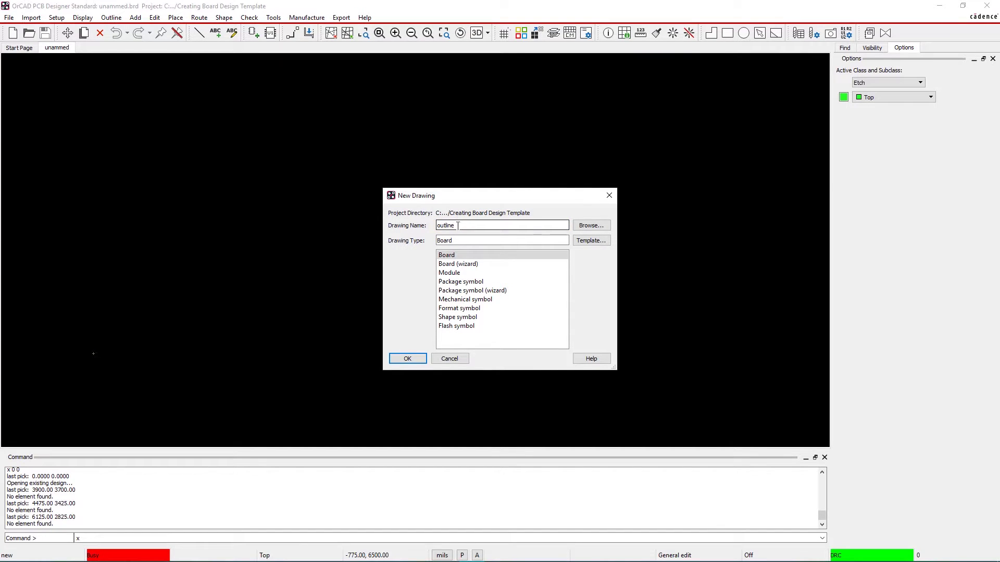
click(457, 299)
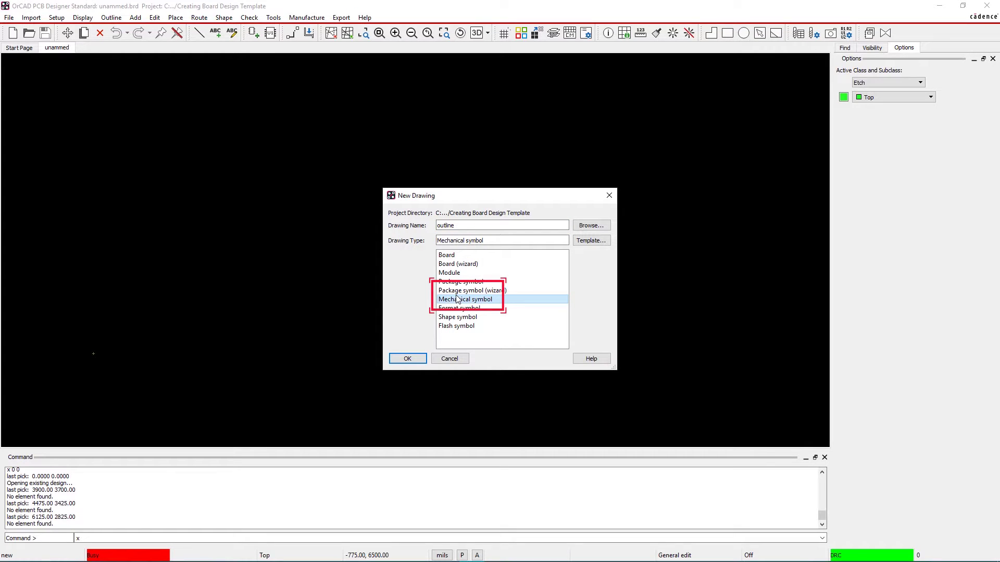
click(408, 358)
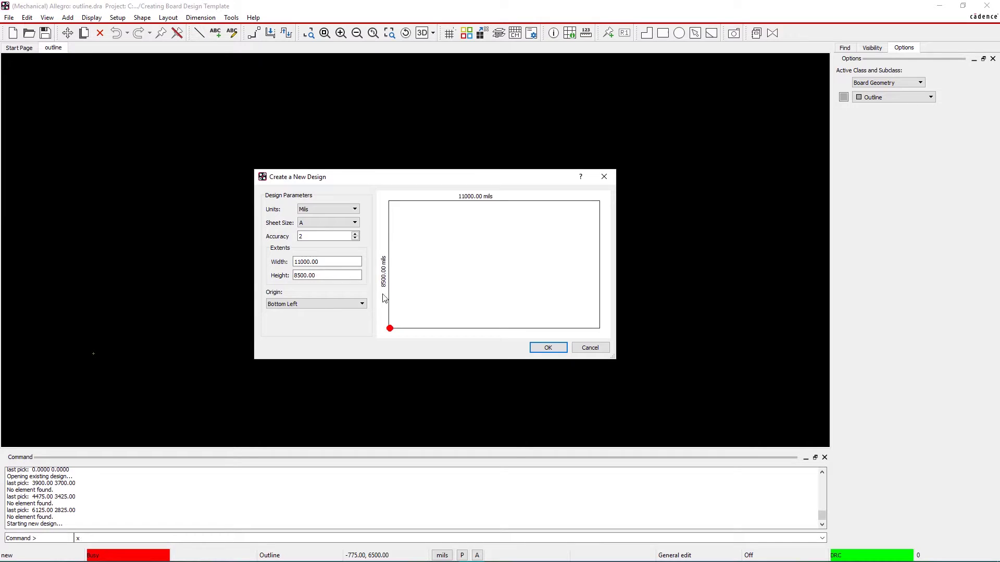
Set the design units to Millimeter and the sheet size to A1
click(356, 210)
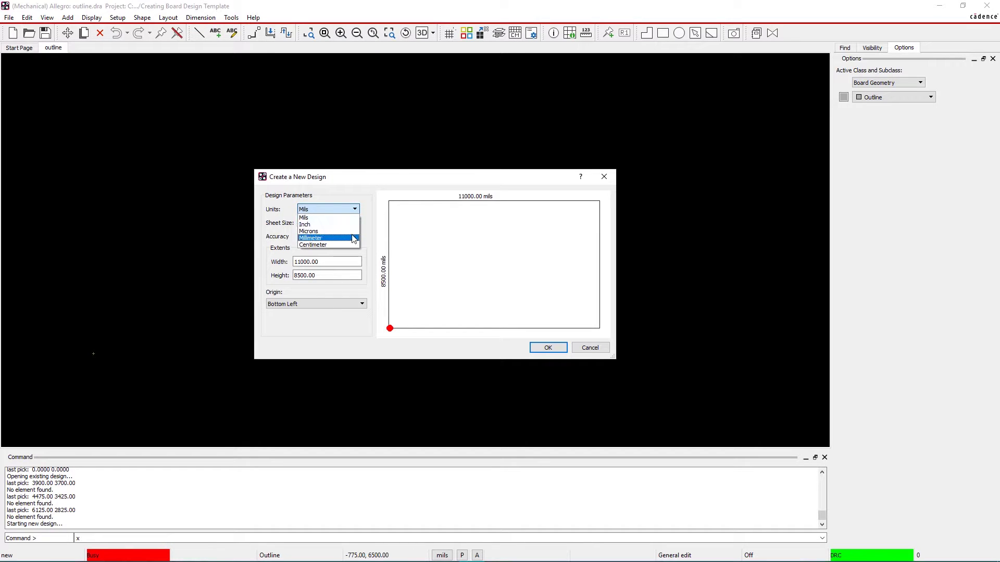
click(353, 238)
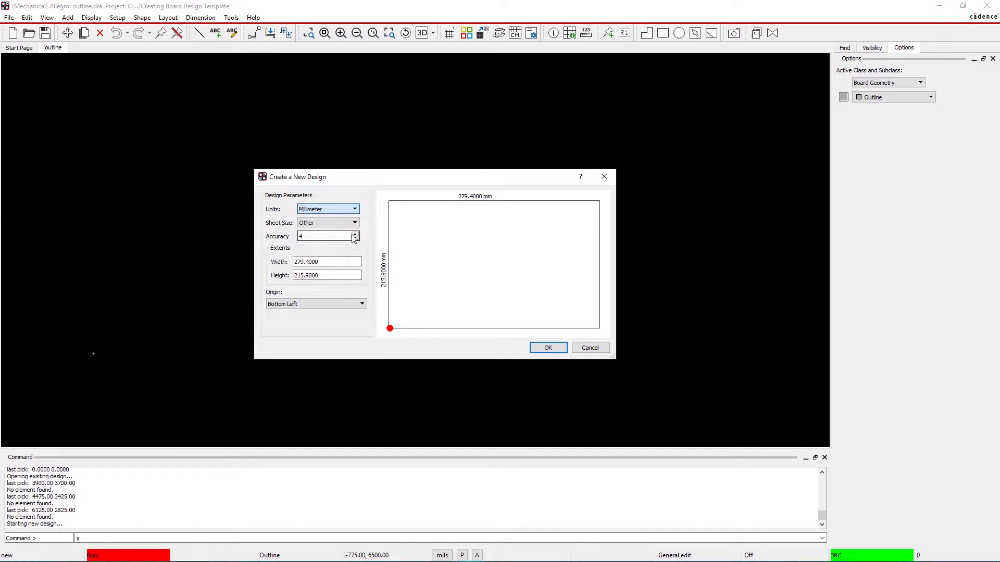
click(341, 223)
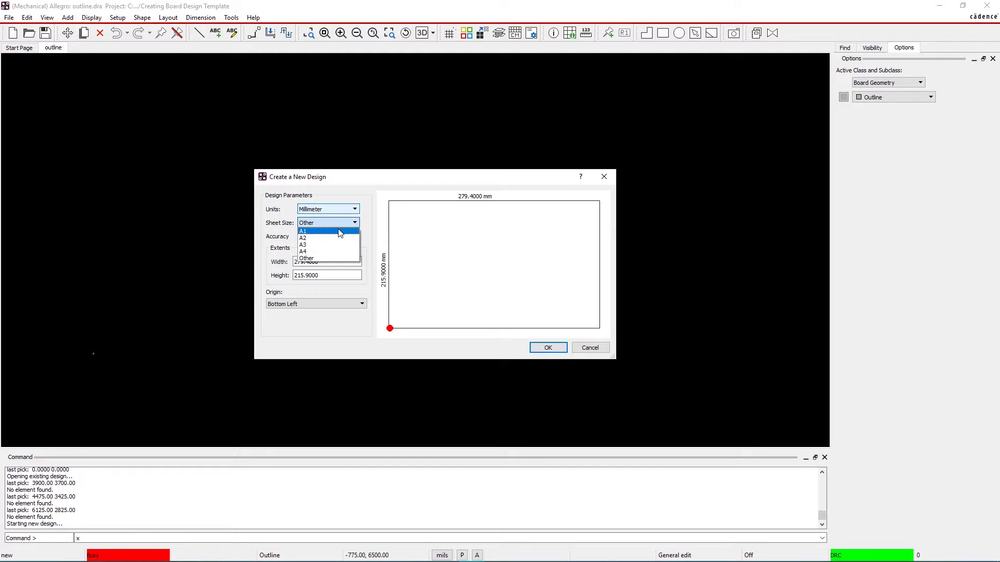
click(340, 233)
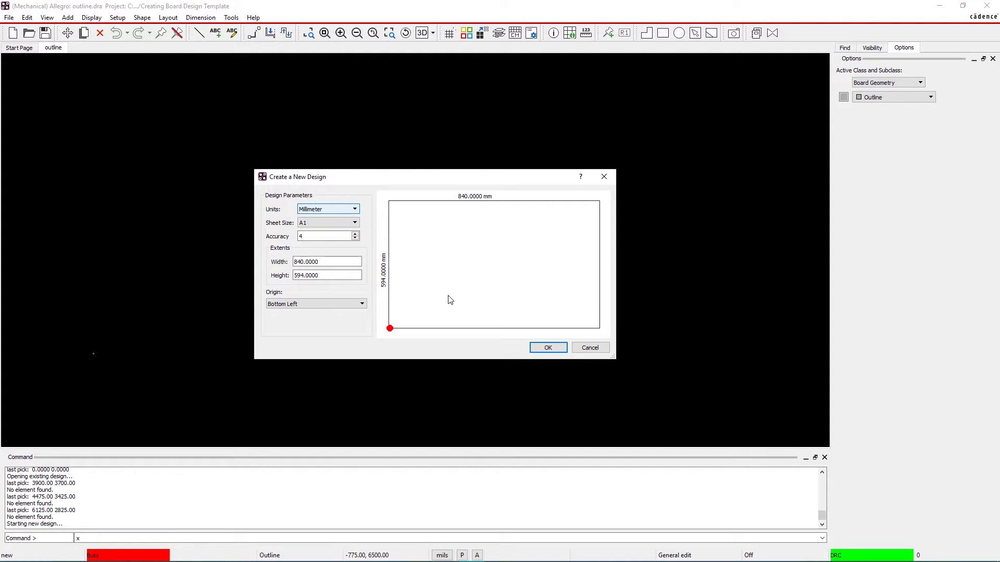
click(540, 352)
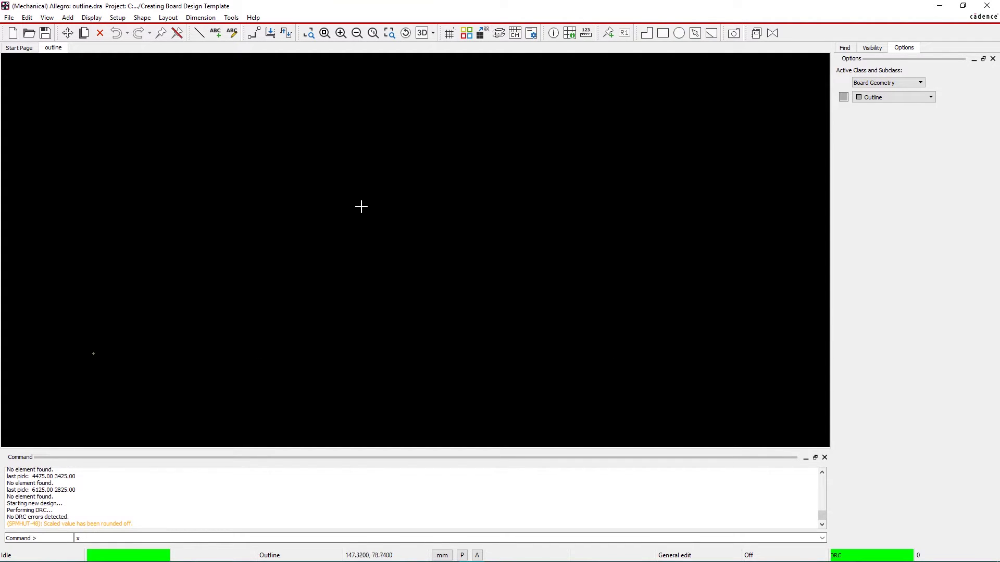
Set the drawing extents to Left X -101.6 and Lower Y -203 mm
click(118, 18)
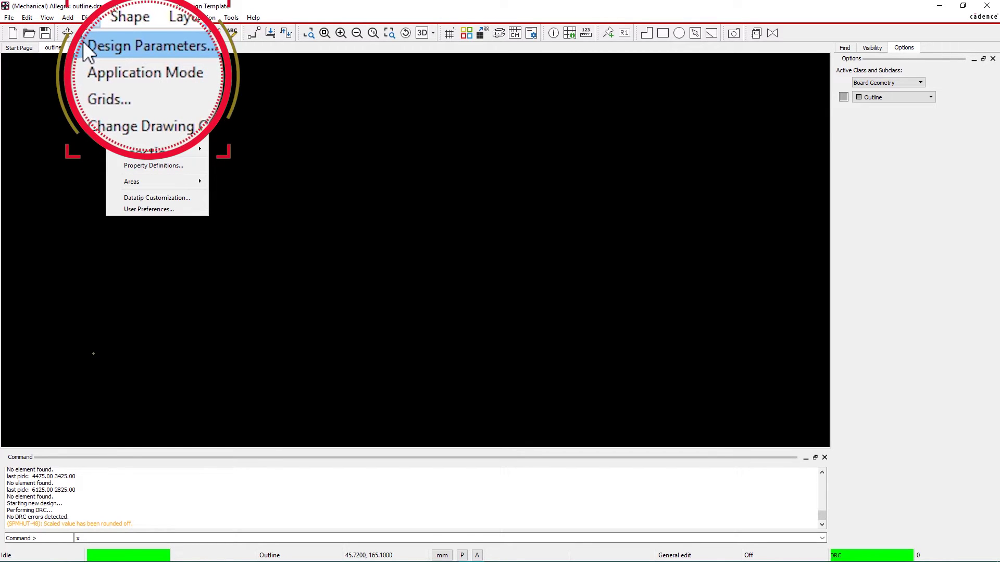
click(123, 30)
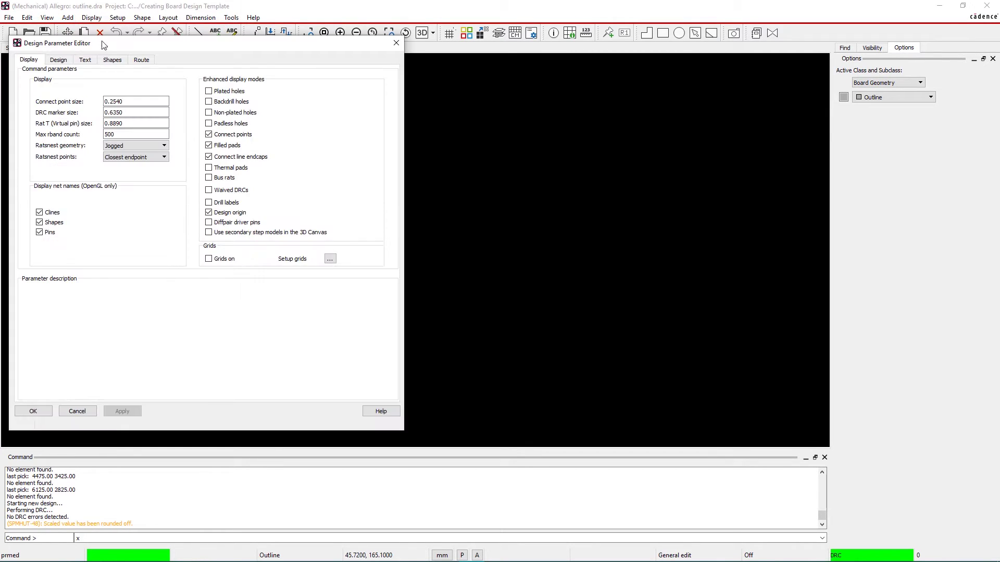
click(67, 62)
click(84, 173)
text(-10)
click(157, 172)
text(-203)
key(Return)
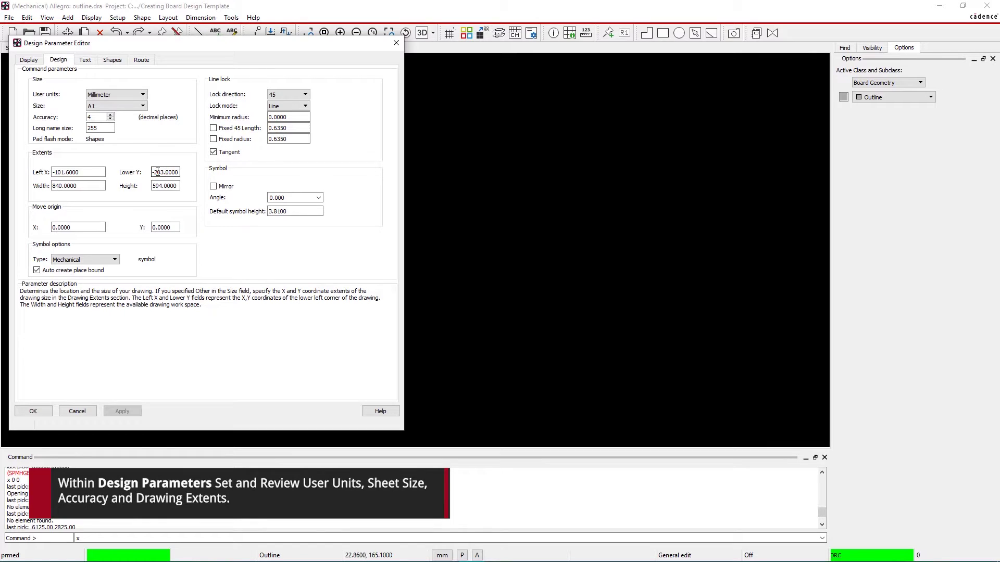
Turn on the grid display with its 2.54 mm spacing and close Design Parameters
click(38, 63)
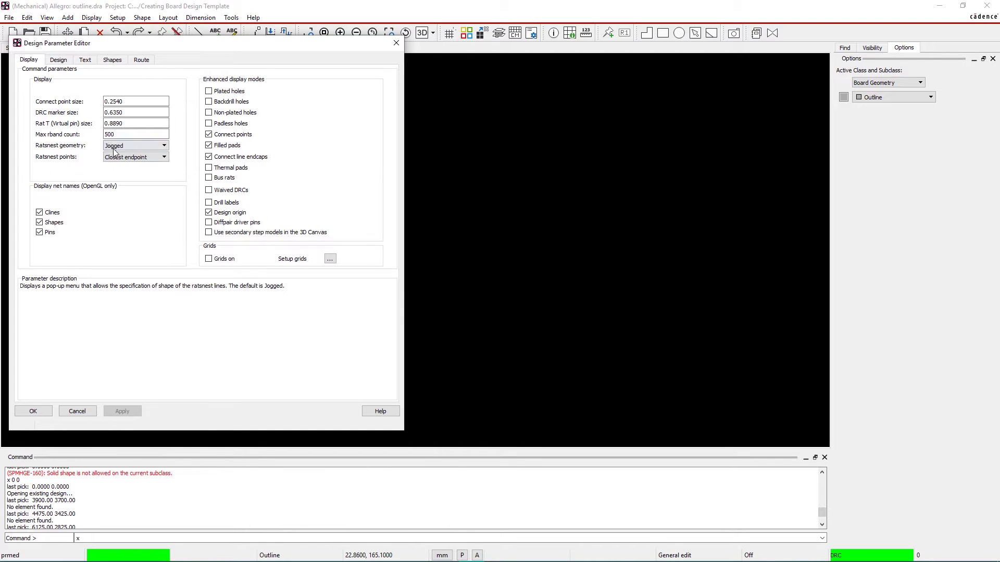
click(209, 259)
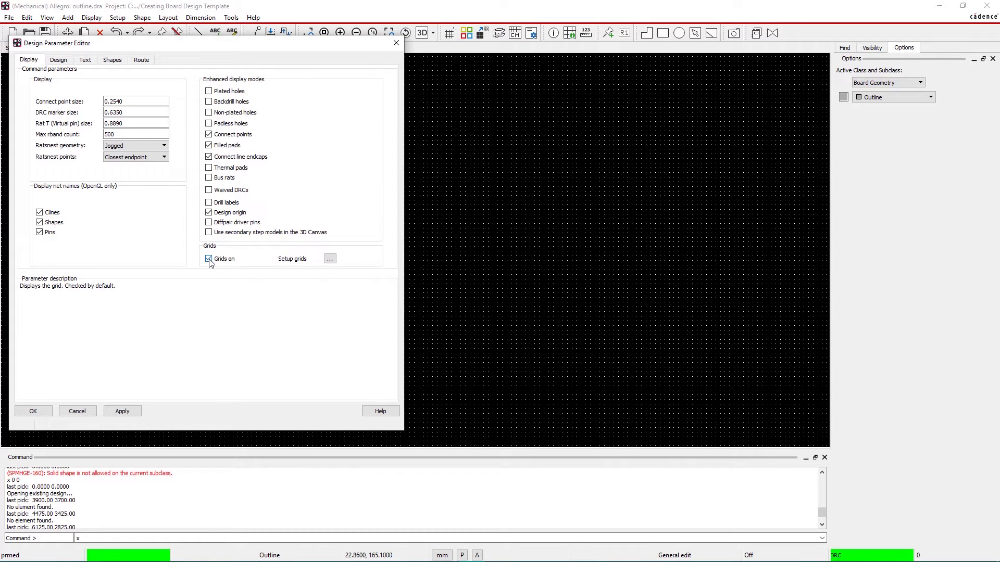
click(330, 259)
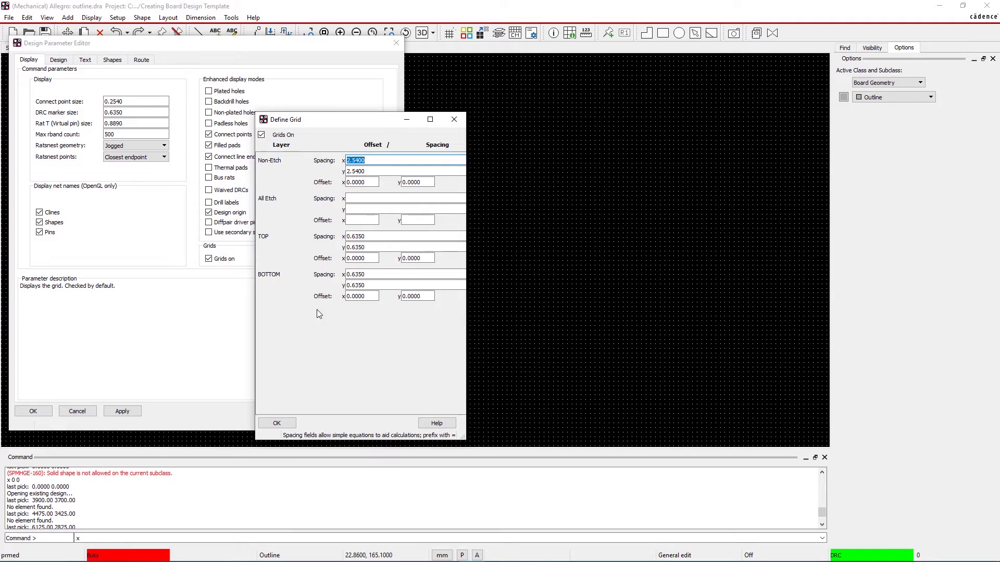
click(282, 422)
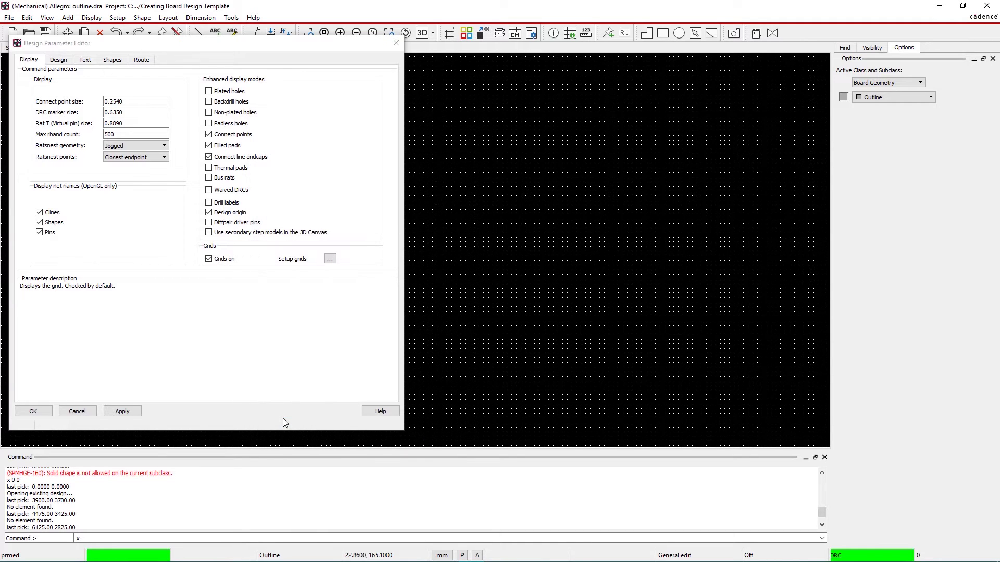
click(41, 412)
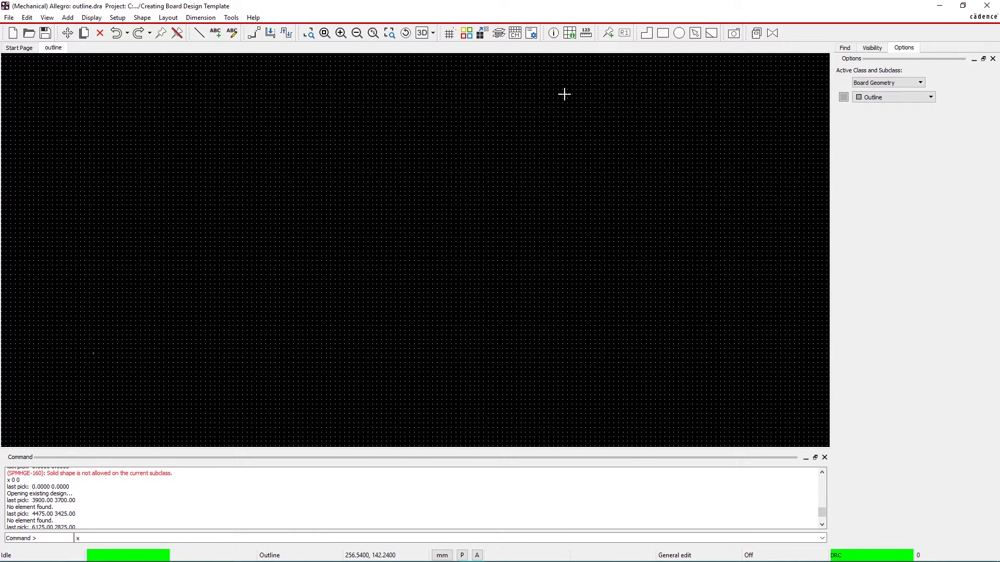
Start a Design_Outline shape at the origin with corners at 47.6,0 and 47.6,2.075
click(647, 34)
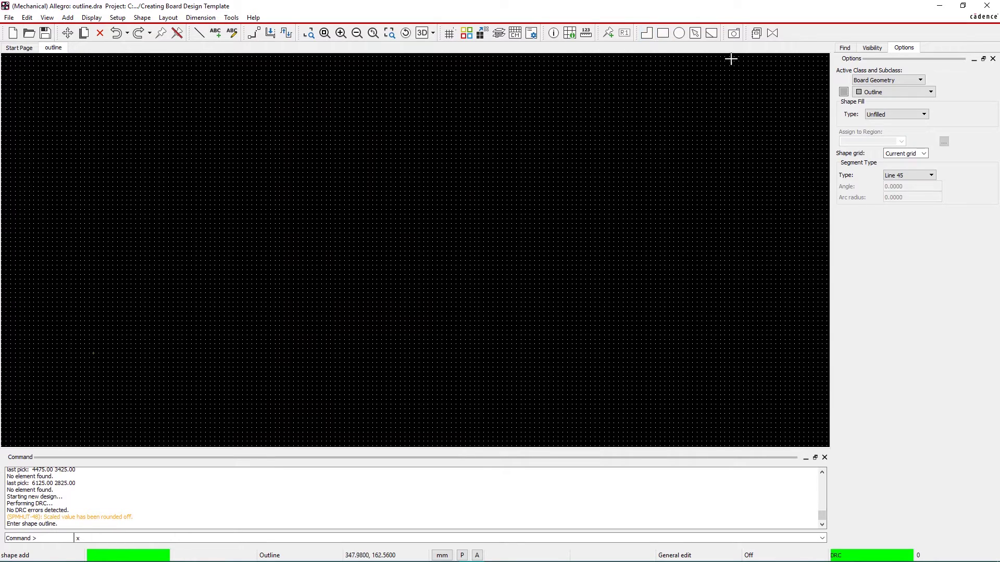
click(893, 91)
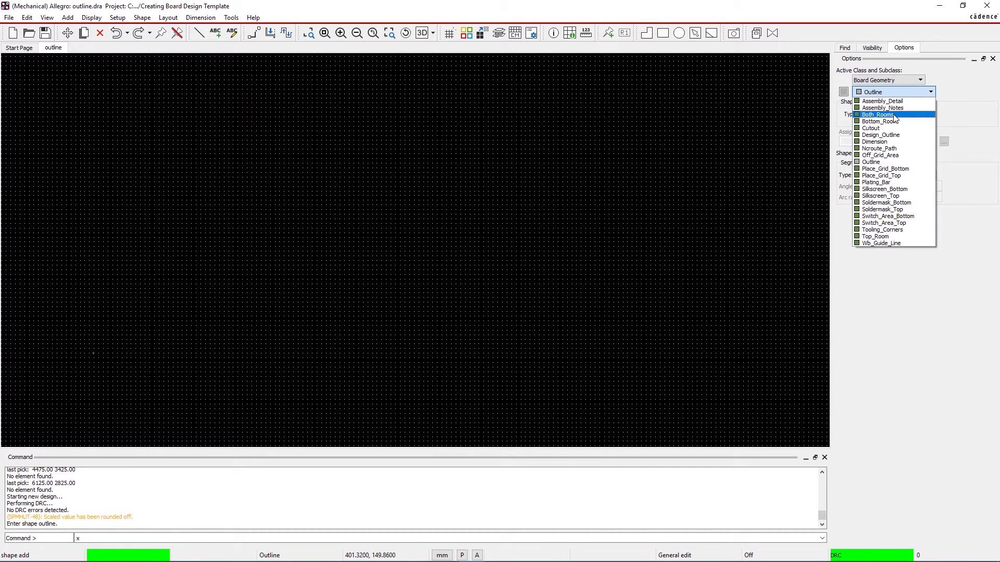
click(893, 135)
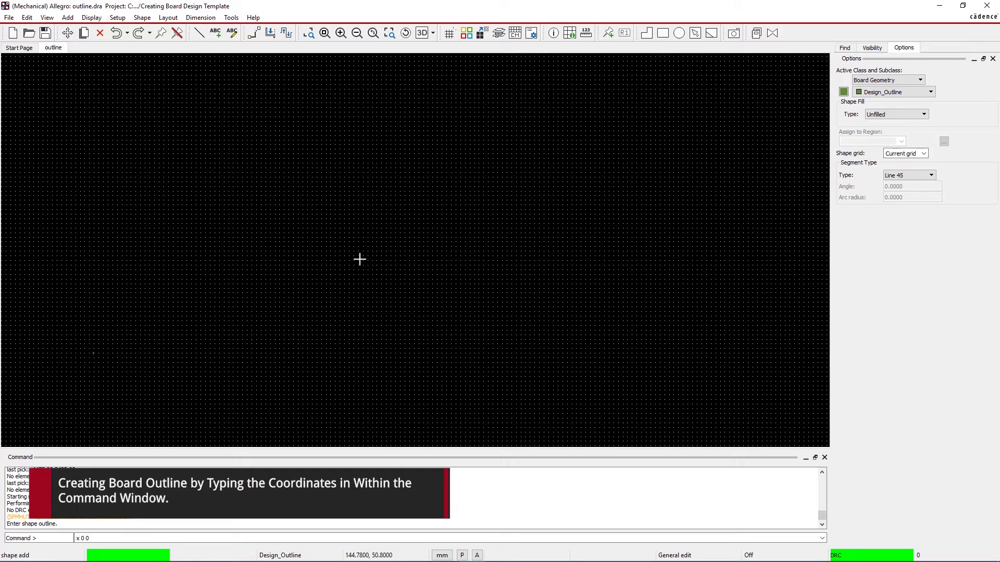
key(Return)
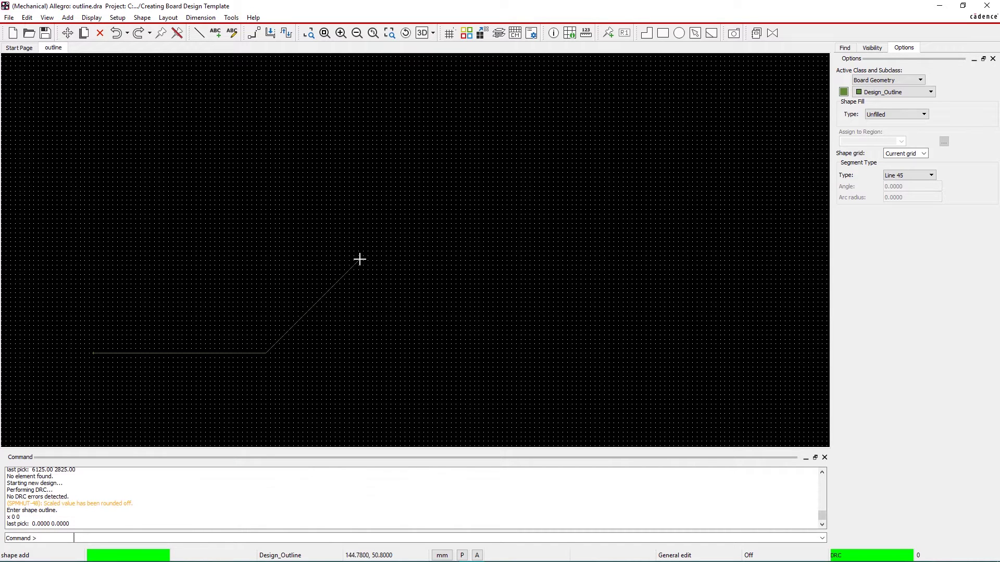
text(x 47.6 0)
key(Return)
text(x)
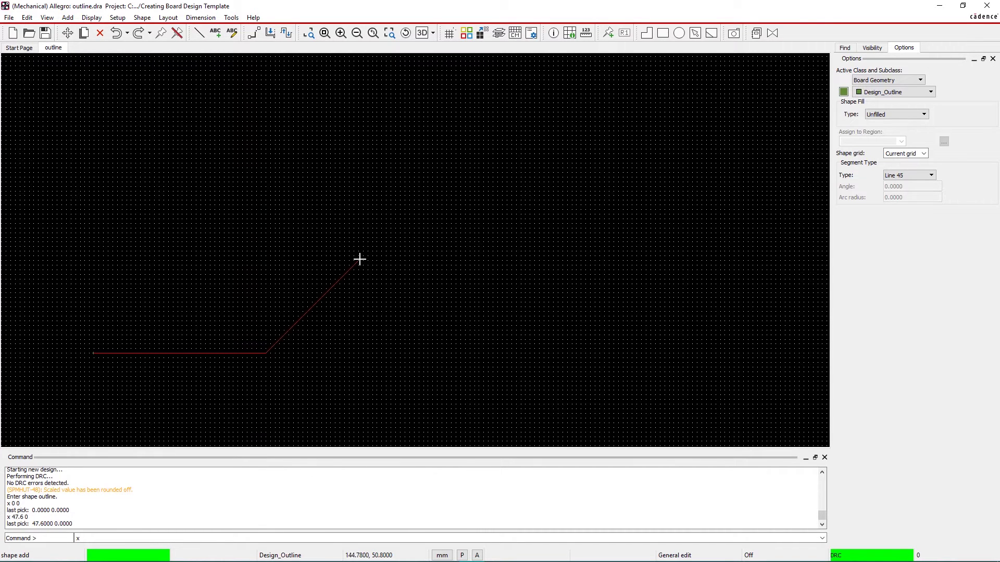
text( 47.6 2.075)
key(Return)
scroll(138, 345, up, 3)
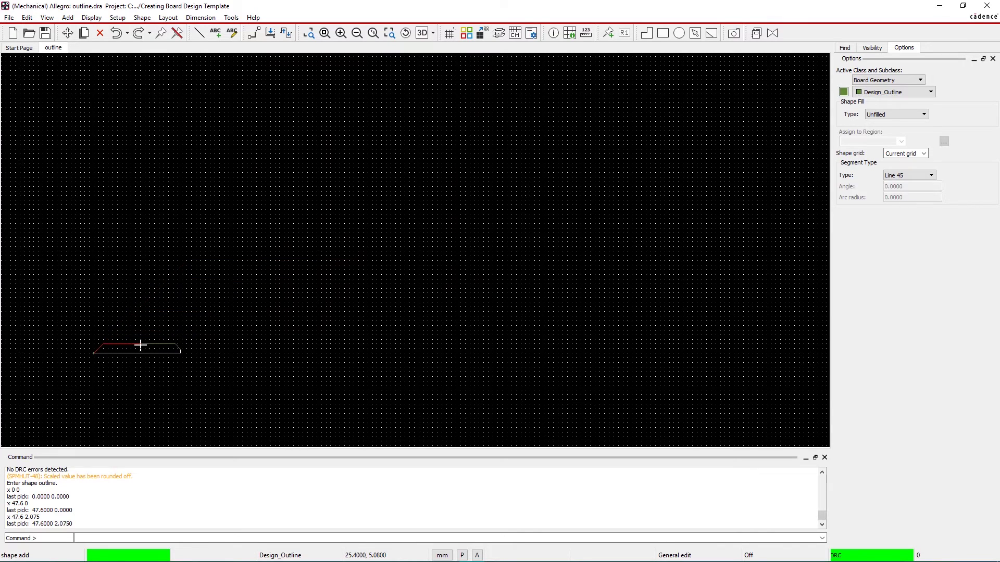
key(Left)
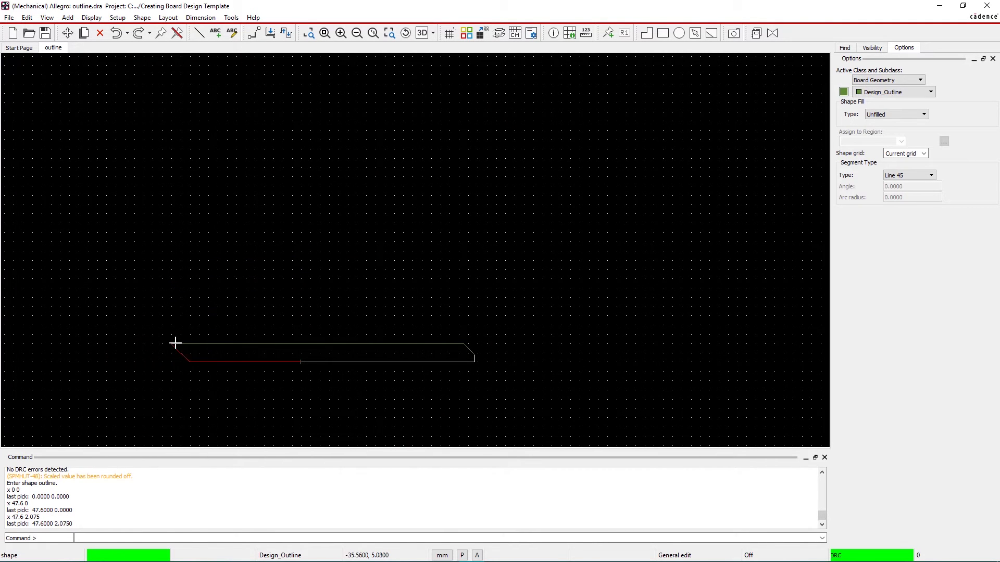
Add the right-edge notch corners from 50.8,2.075 through 46.8,10.325–11.825 to 50.8,27.775
text(x 50.8 2.075)
key(Return)
text(x 50.8 10.325)
key(Return)
text(x 46.8 10.325)
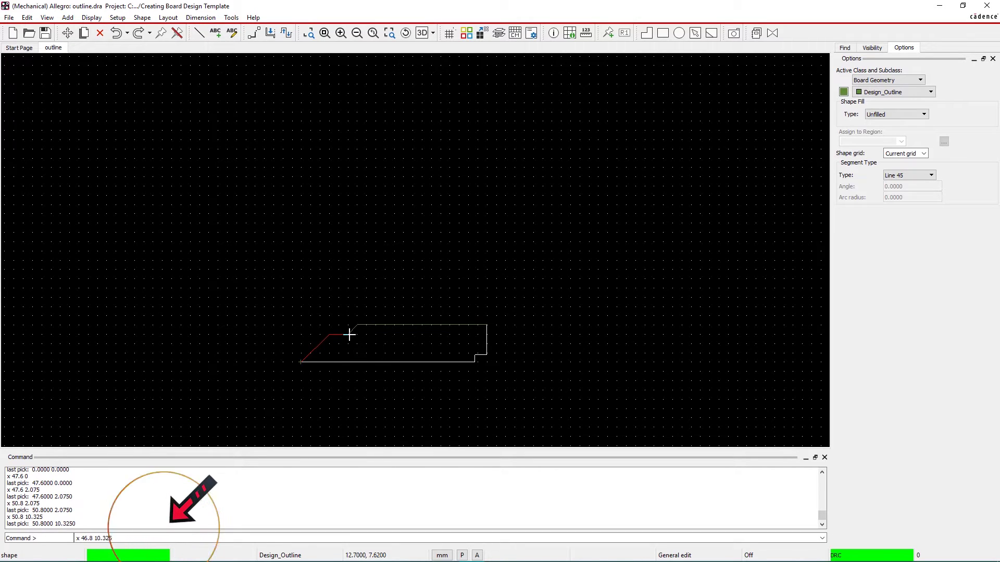
key(Return)
text(x 46.8 11.825)
key(Return)
text(x 50.8 11.825)
key(Return)
text(x 50.8 27.775)
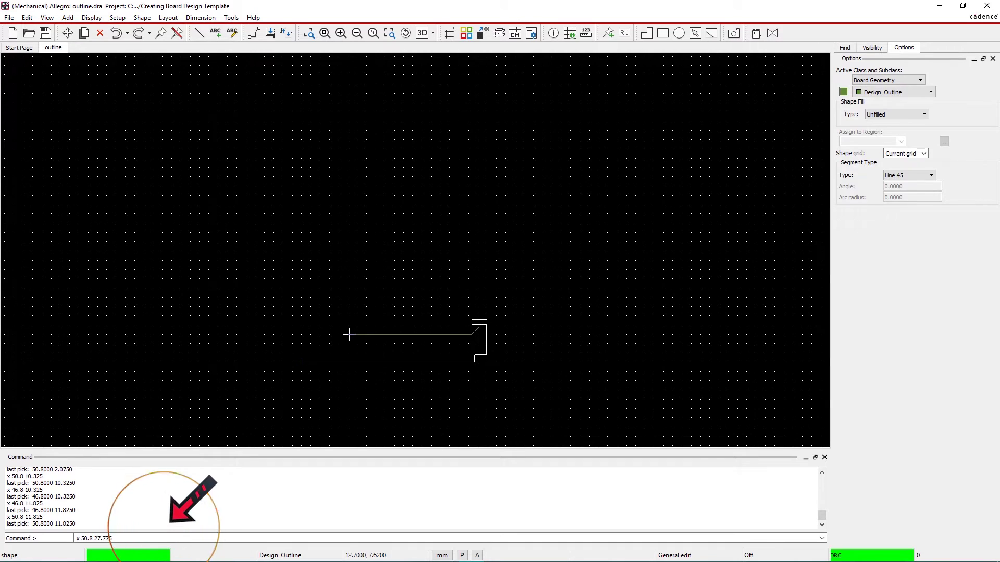
key(Return)
Add corners 47.6,27.775, 47.6,29.85 and 0,29.85, close at 0,0, and finish
text(x 47.6 27.775)
key(Return)
text(x 47.6 29.85)
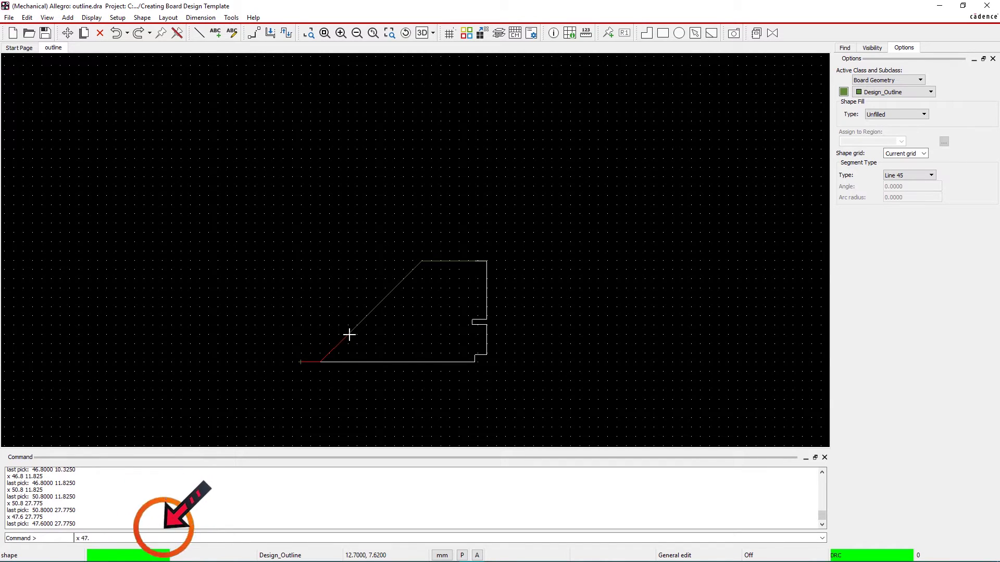
key(Return)
text(x 0 29.85)
key(Return)
text(x 0 0)
key(Return)
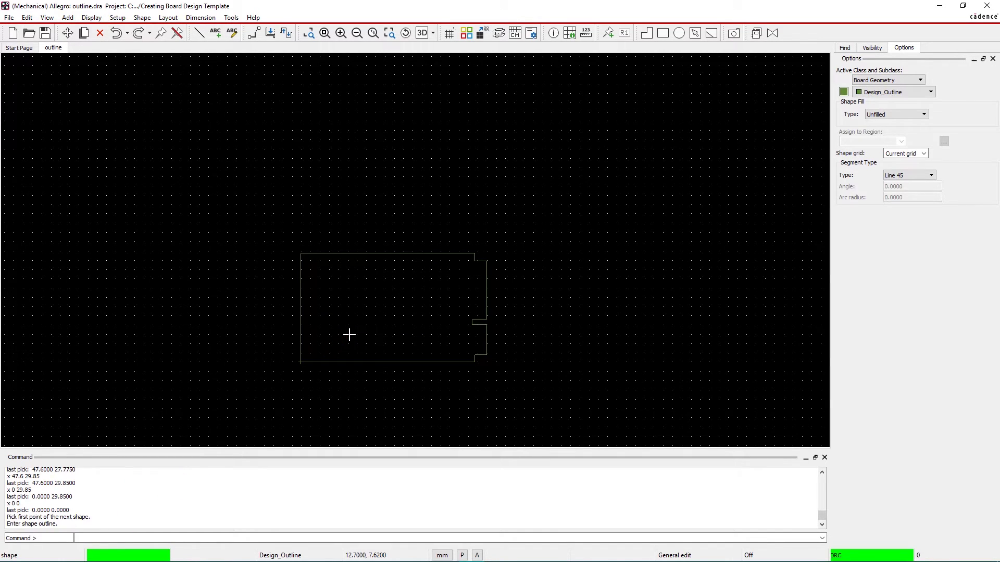
right_click(348, 335)
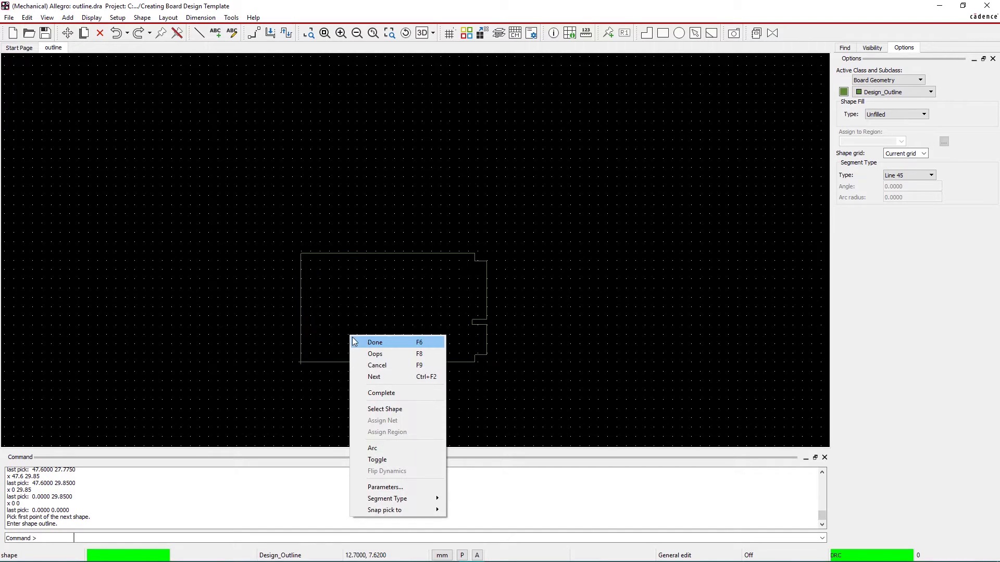
click(357, 341)
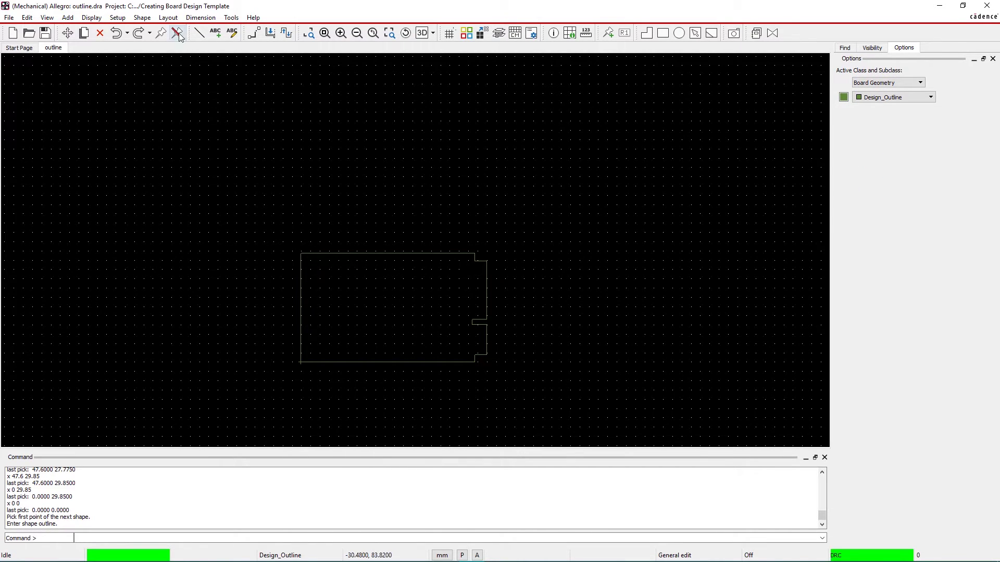
Start placing pins using the Hole120 padstack
click(168, 19)
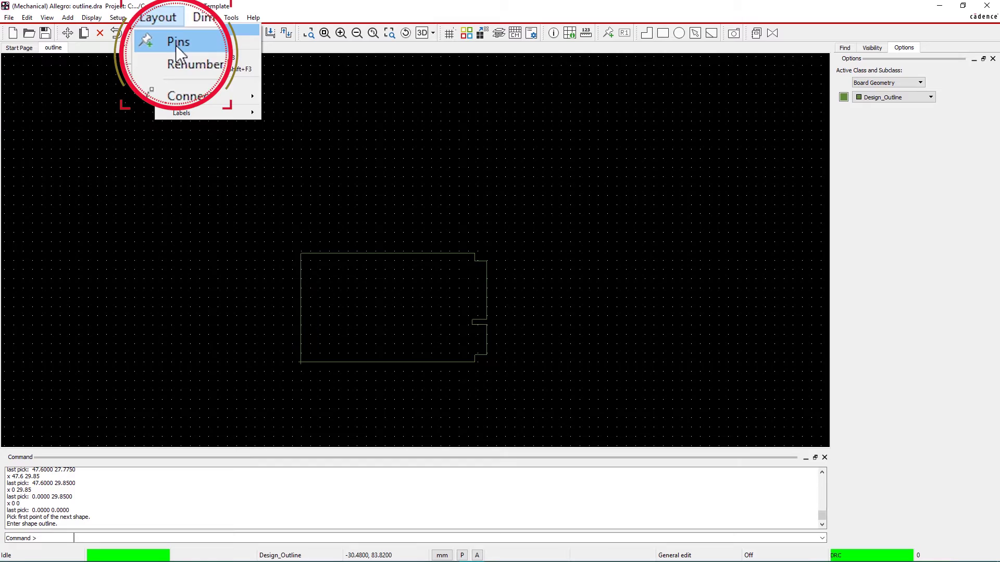
click(178, 31)
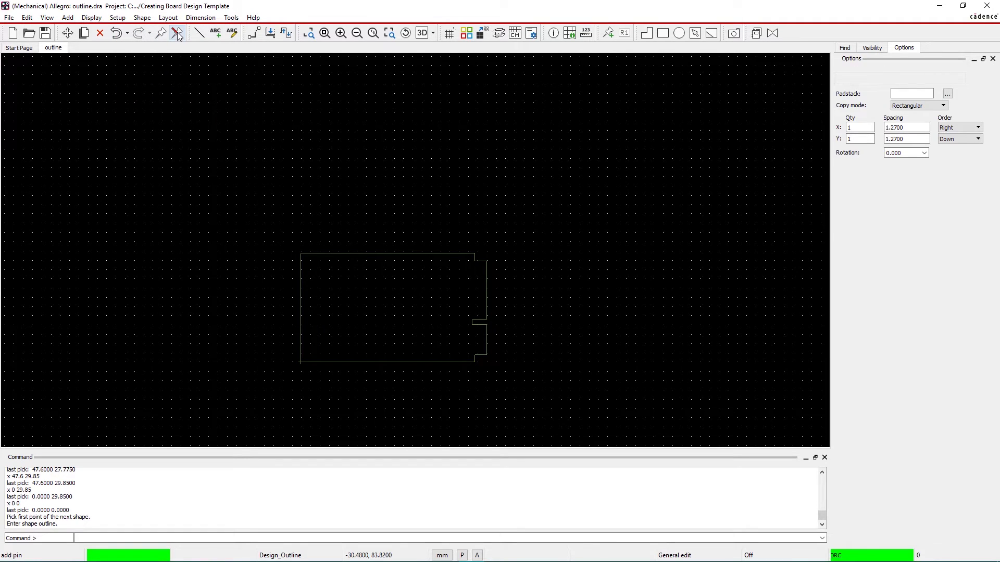
click(947, 94)
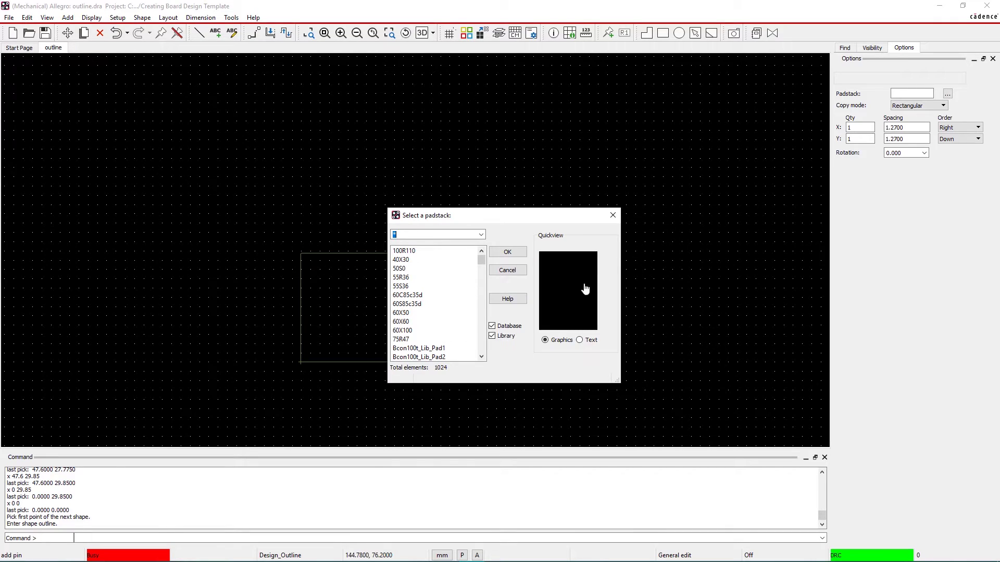
click(482, 357)
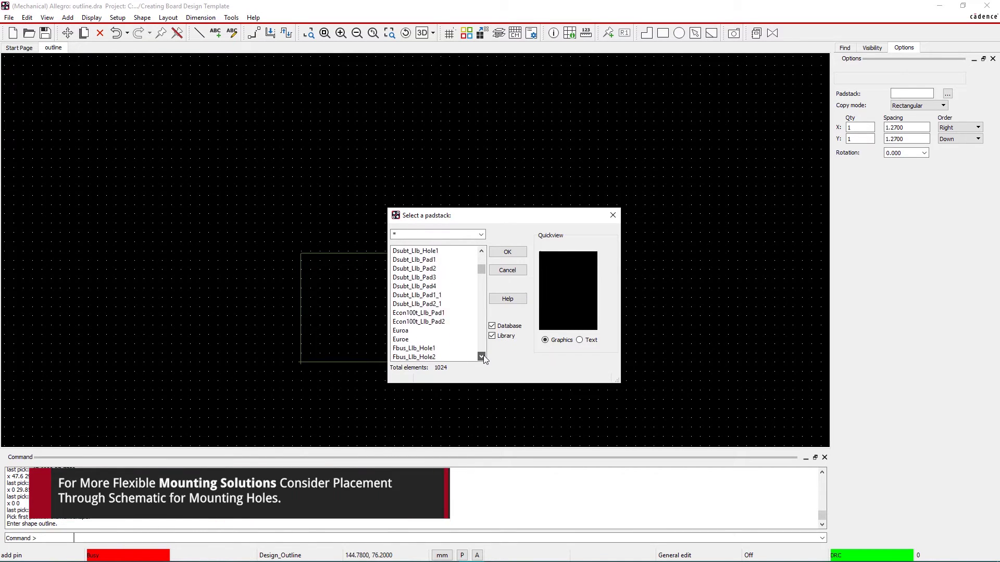
click(482, 356)
click(432, 305)
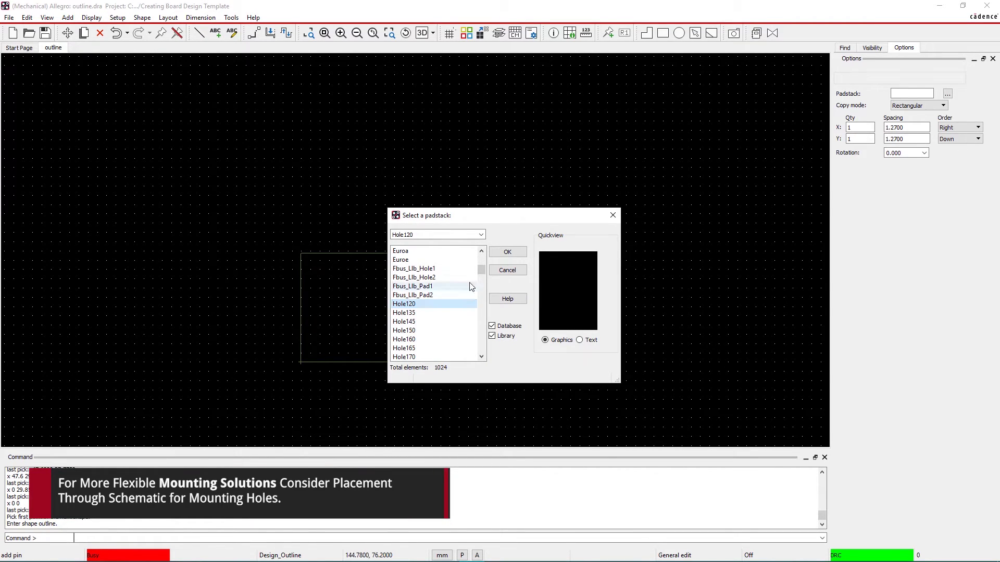
click(505, 252)
Place Hole120 holes at 2.825,2.75 and 2.825,26.95, then finish placement
key(Return)
text(x)
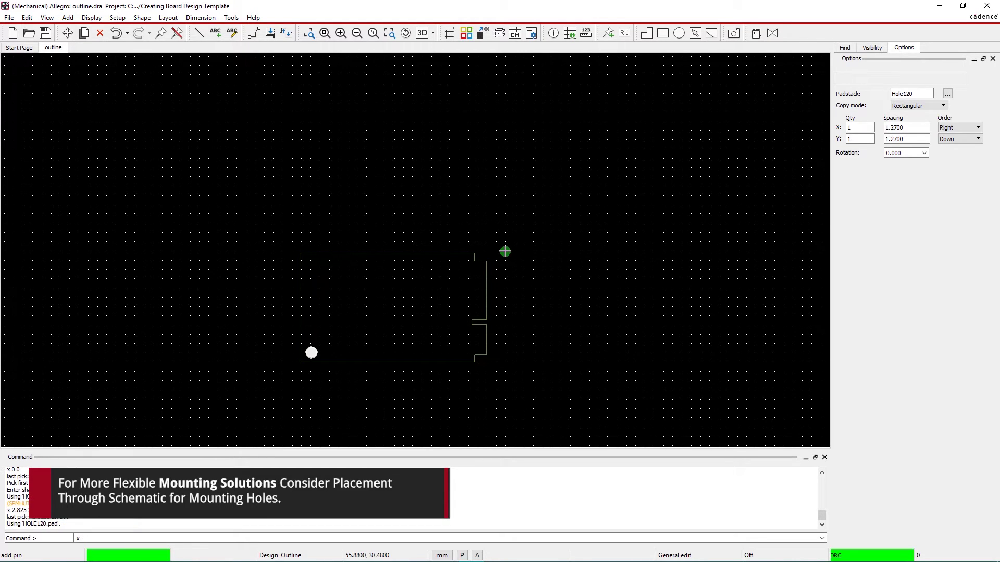
text( 2.825 26.95)
key(Return)
right_click(505, 251)
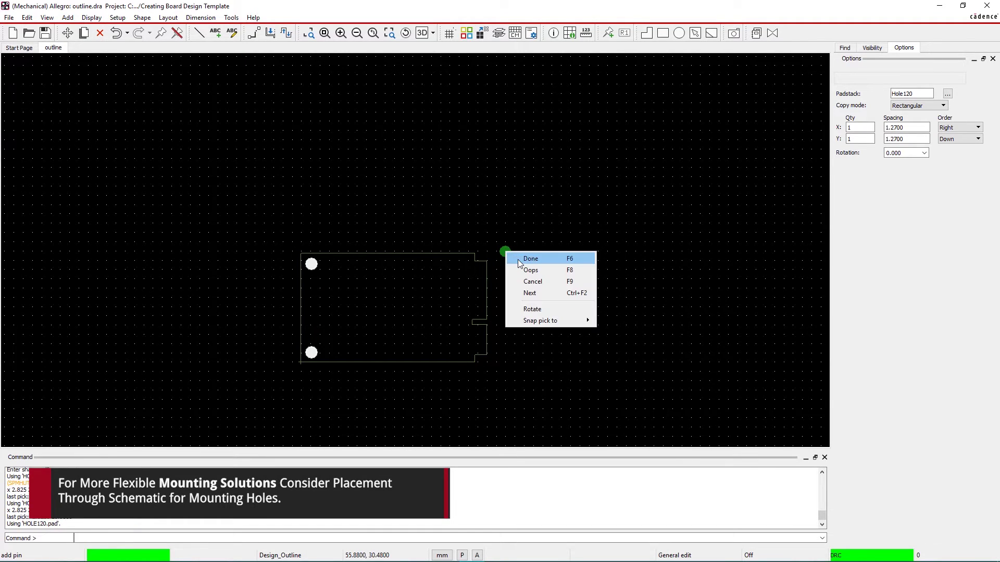
click(518, 259)
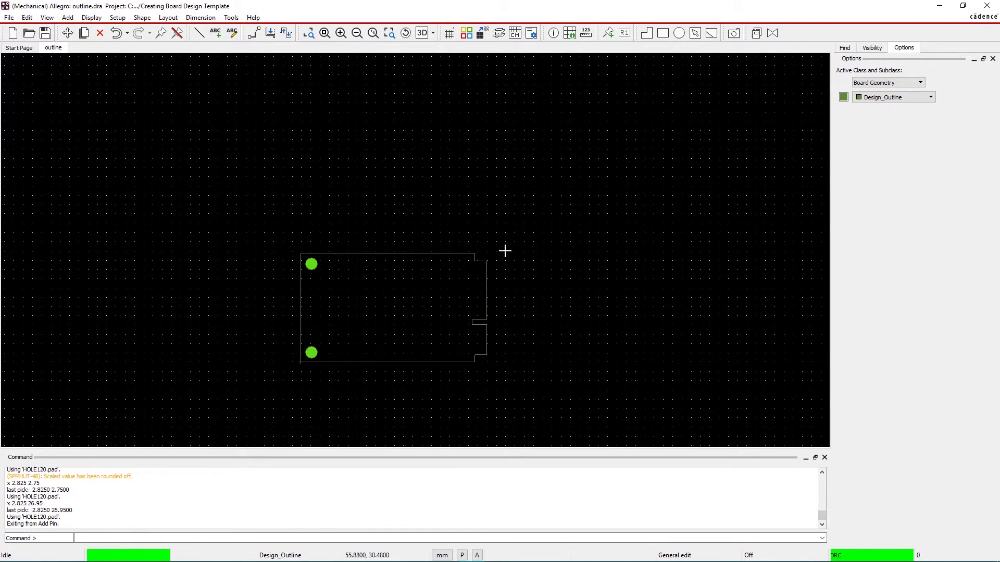
Switch to Shape Edit mode with Round corners and a 0.5 trim
click(684, 555)
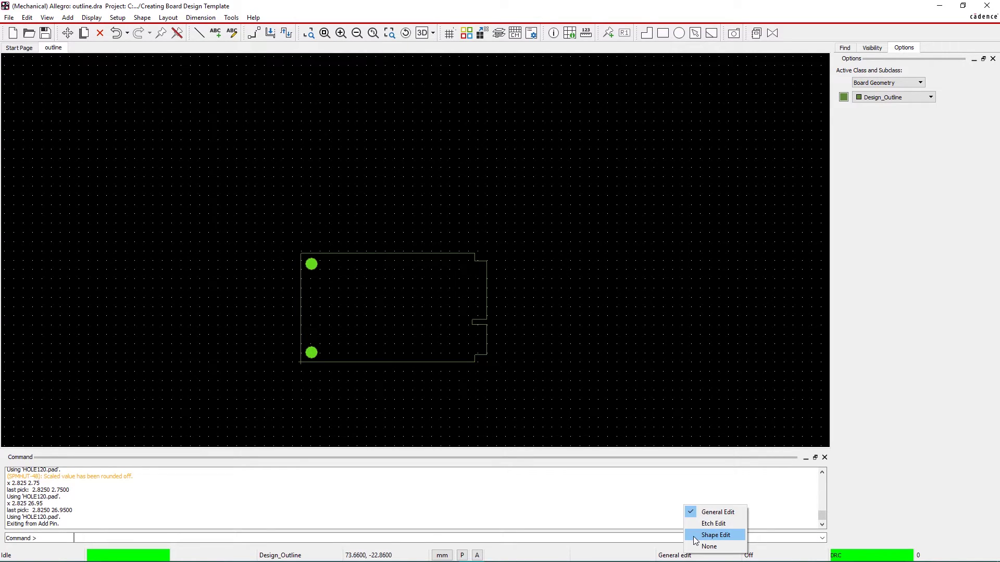
click(694, 537)
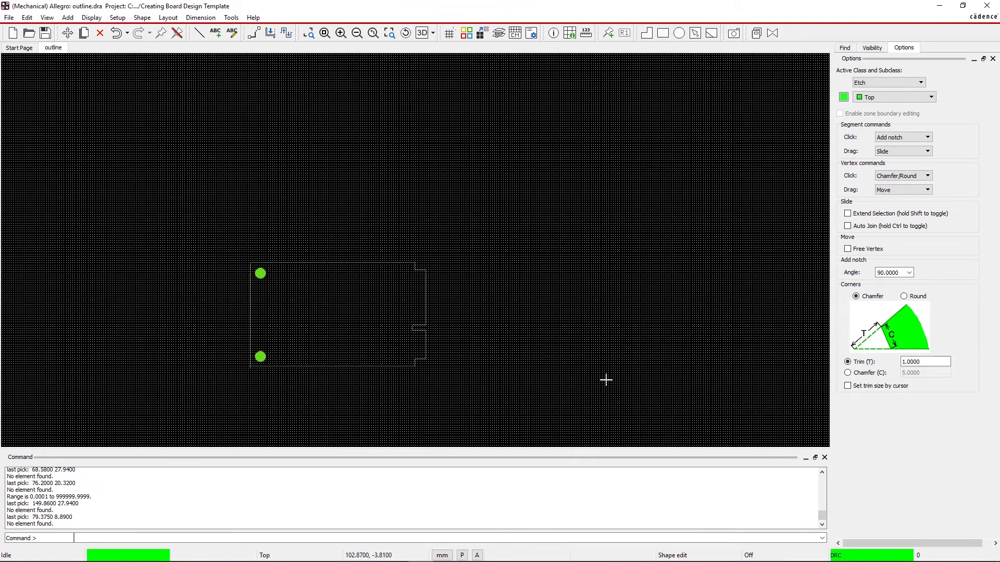
click(449, 34)
click(903, 296)
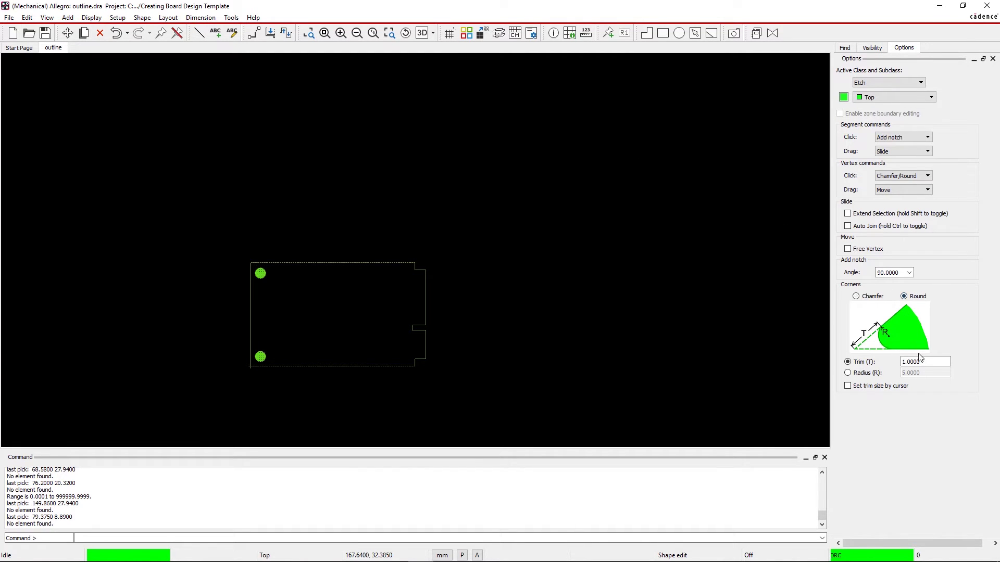
click(922, 362)
text(.5)
key(Return)
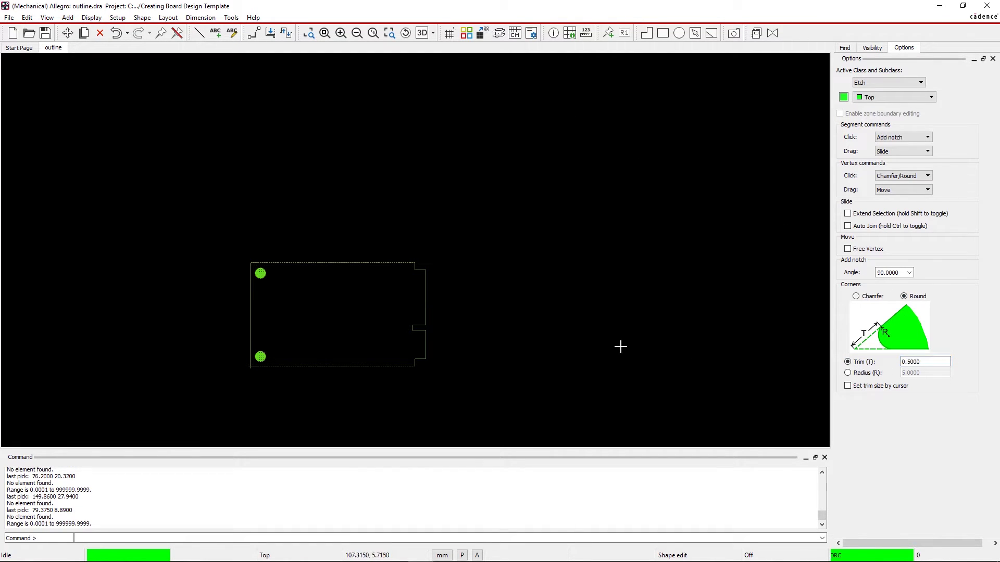
Round the notch end and top and bottom step corners, then enter the dimension environment
scroll(401, 335, up, 2)
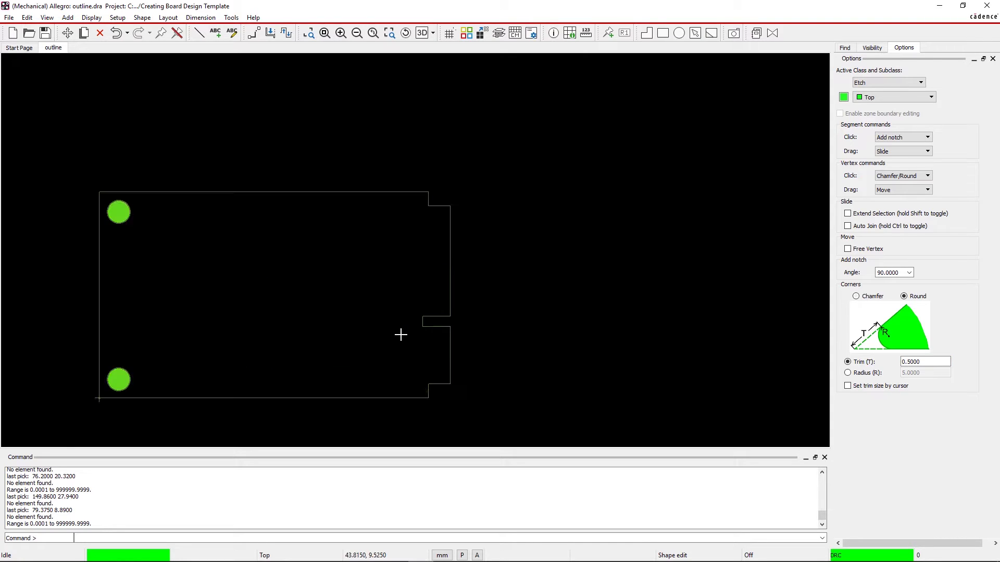
click(423, 326)
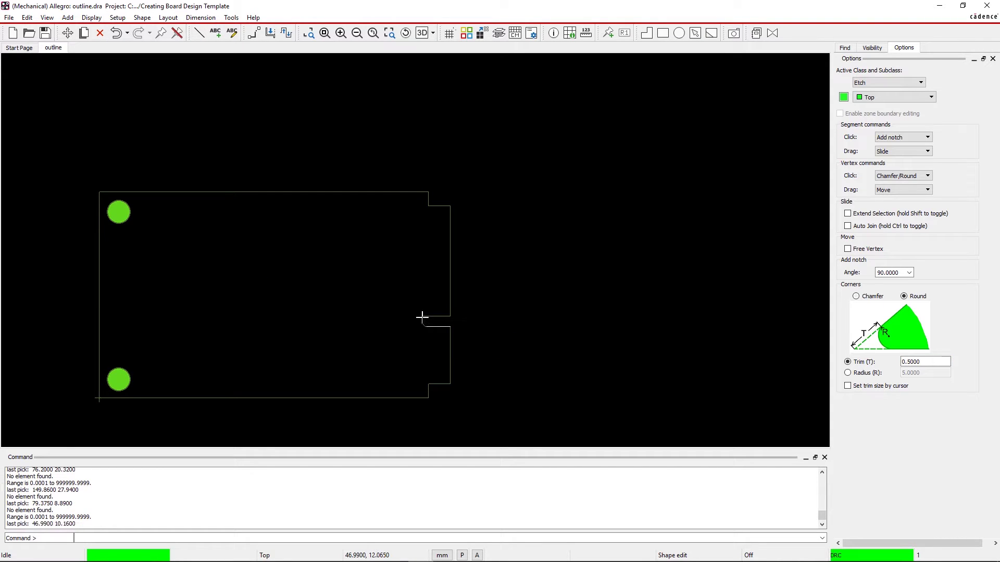
click(422, 317)
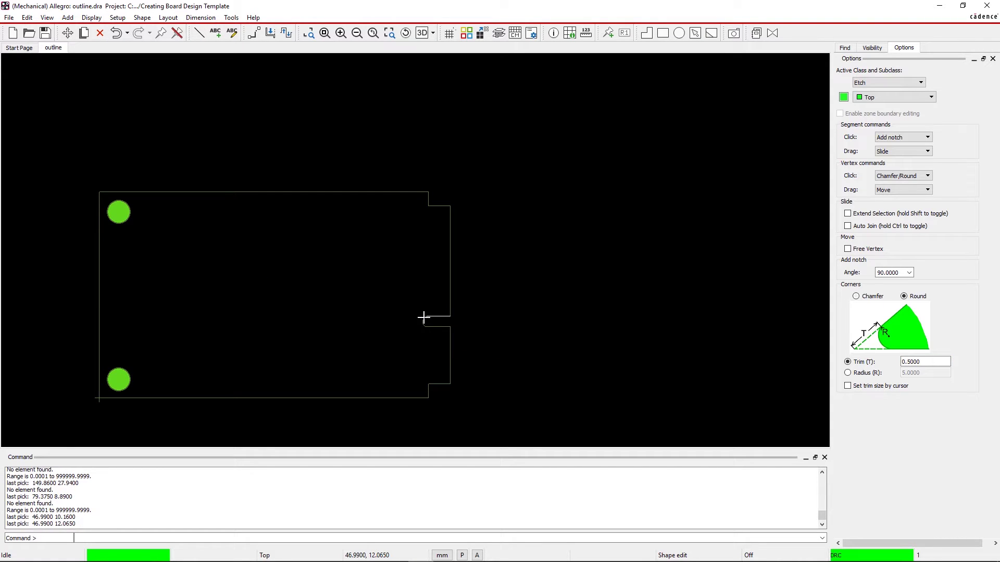
click(428, 206)
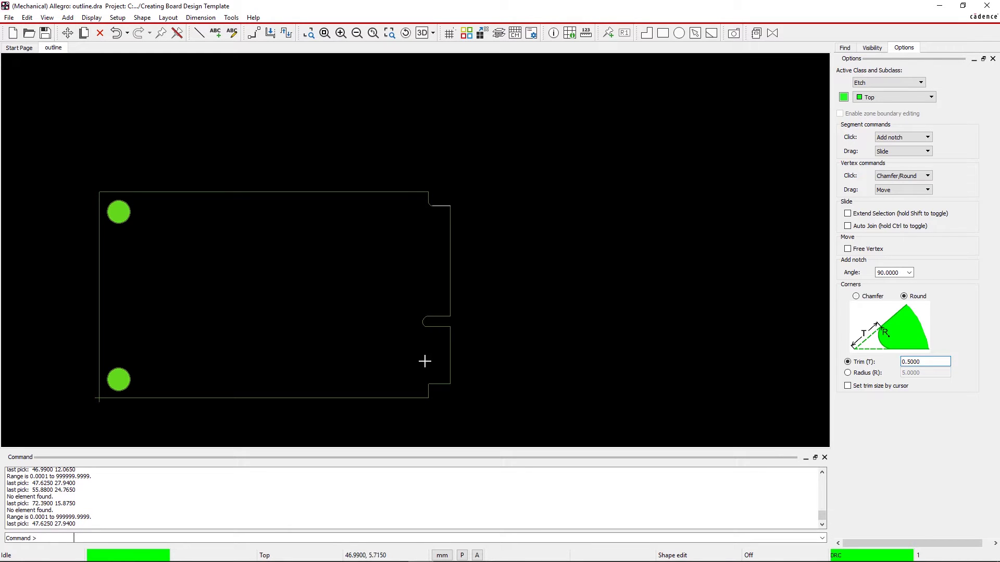
click(427, 384)
click(413, 358)
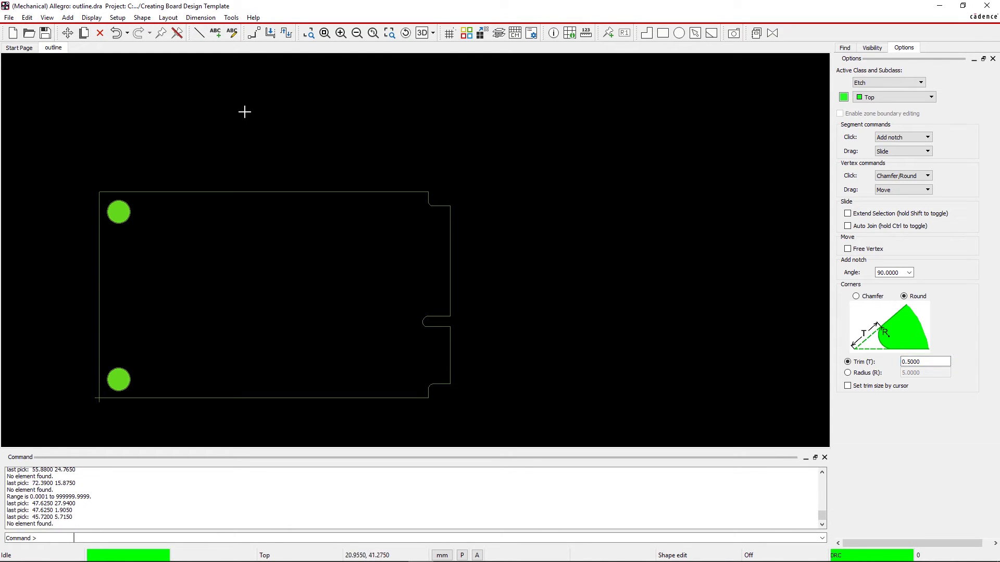
click(201, 17)
click(207, 32)
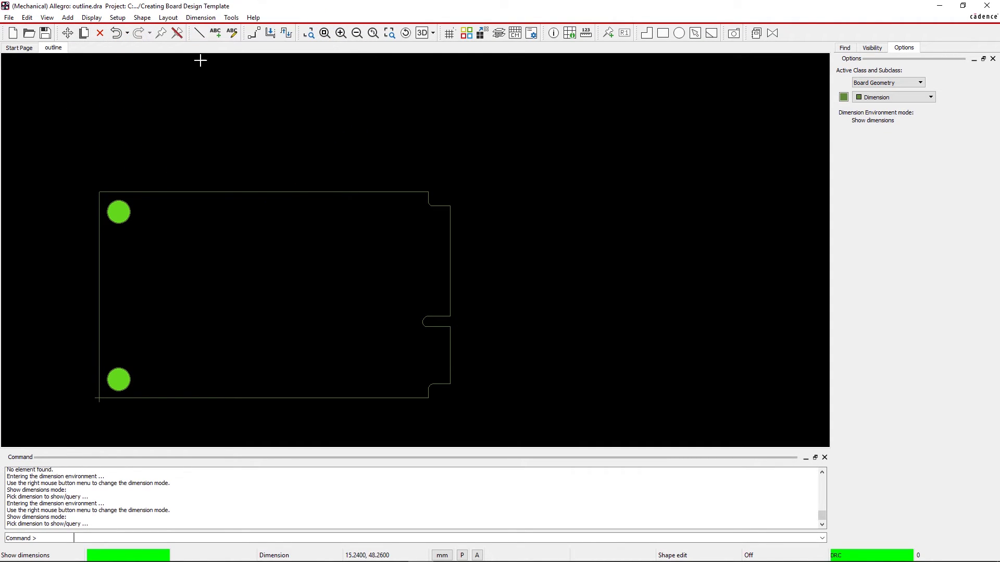
Set dimension extension line offset to 6.35 and extension beyond the line to 2.54
right_click(202, 61)
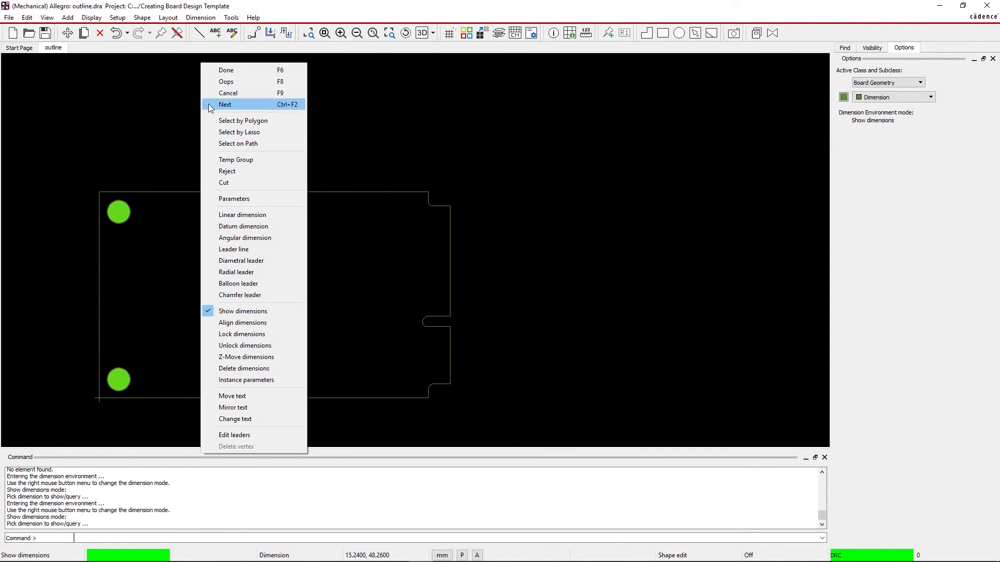
click(231, 202)
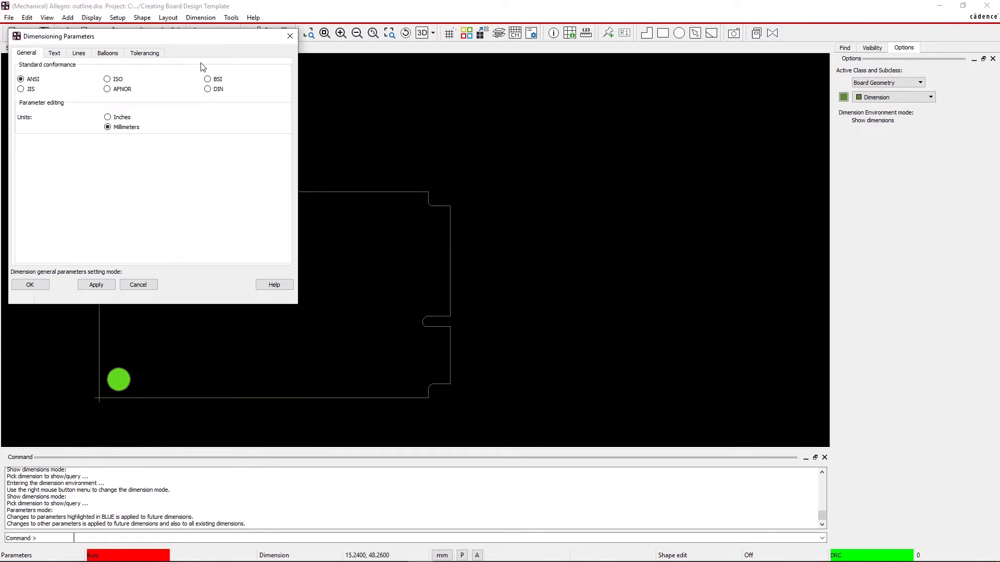
click(81, 53)
triple_click(291, 101)
text(6.35 MM)
triple_click(293, 110)
text(2.54 MM)
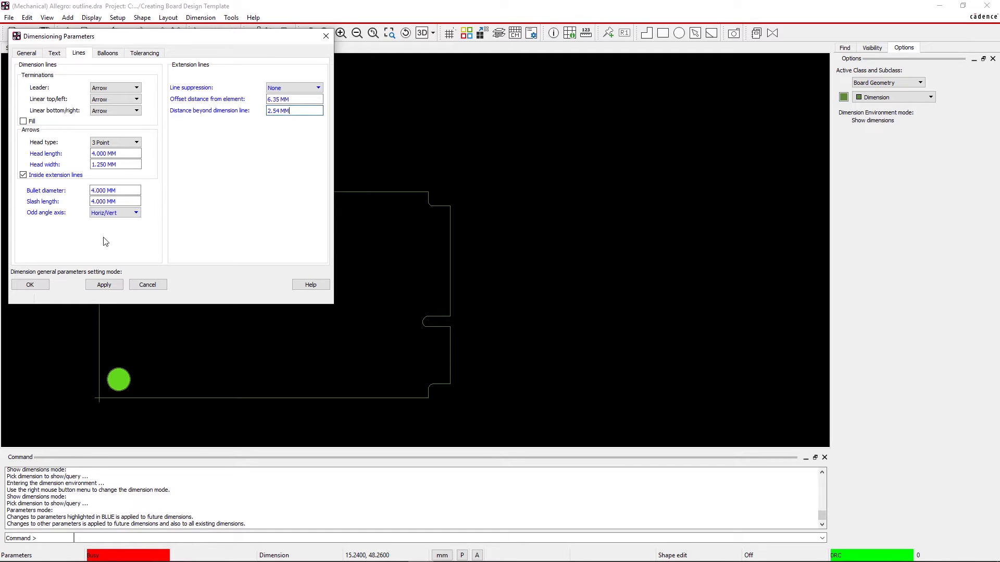
click(30, 284)
Add linear dimensions for the 29.85 height left of the board and 50.8 width above it
right_click(37, 287)
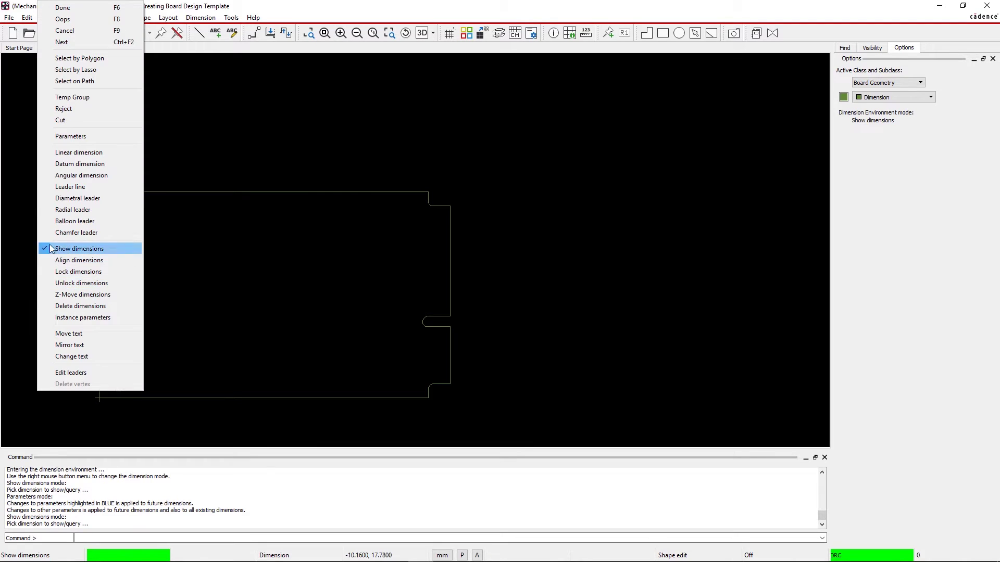
click(74, 155)
key(Left)
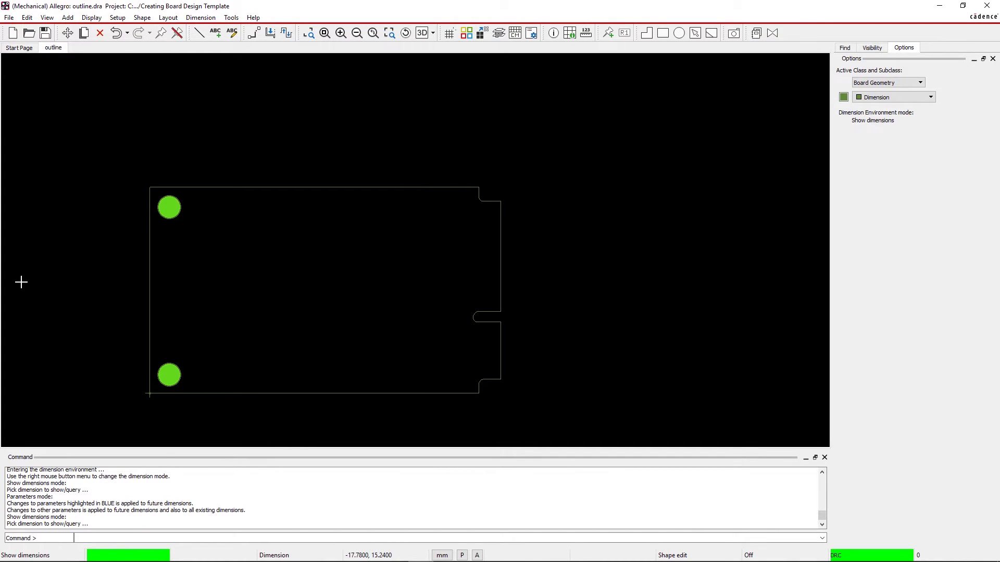
click(219, 187)
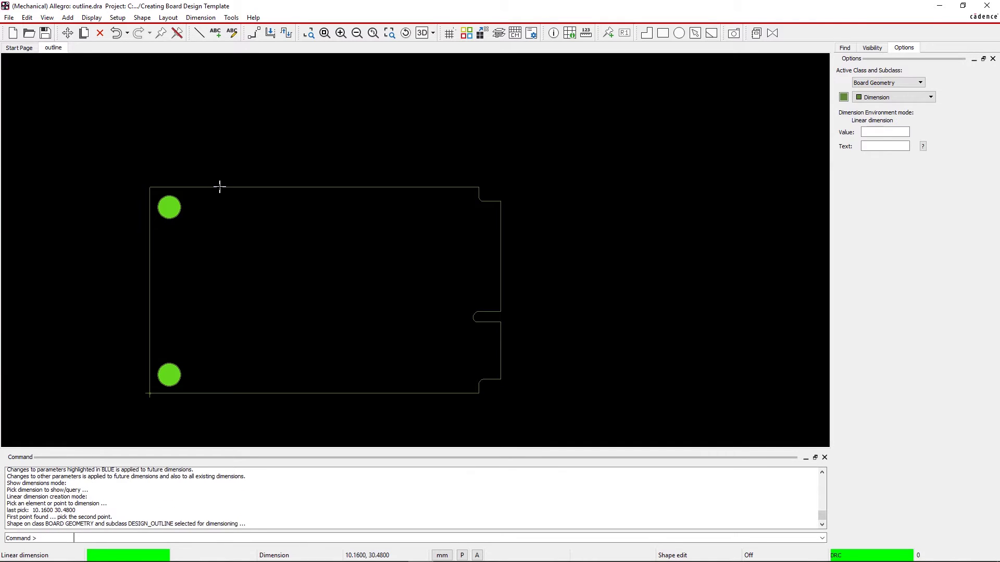
click(216, 393)
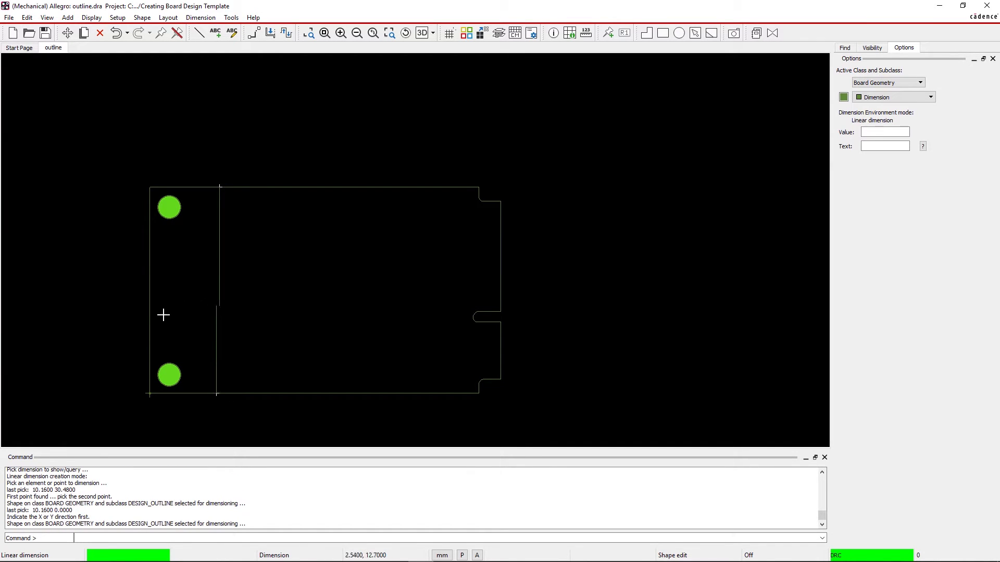
click(85, 311)
click(86, 312)
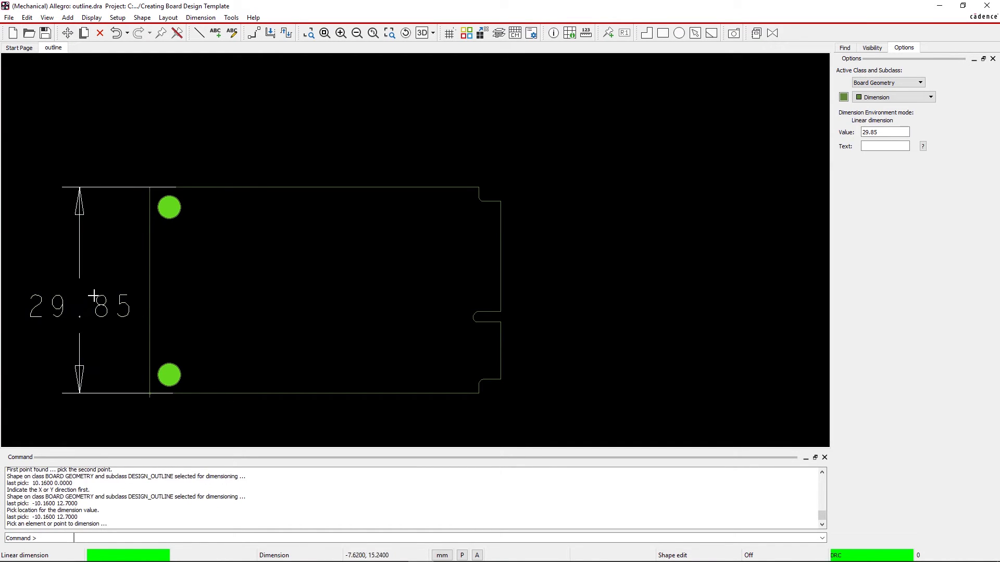
click(150, 232)
click(500, 226)
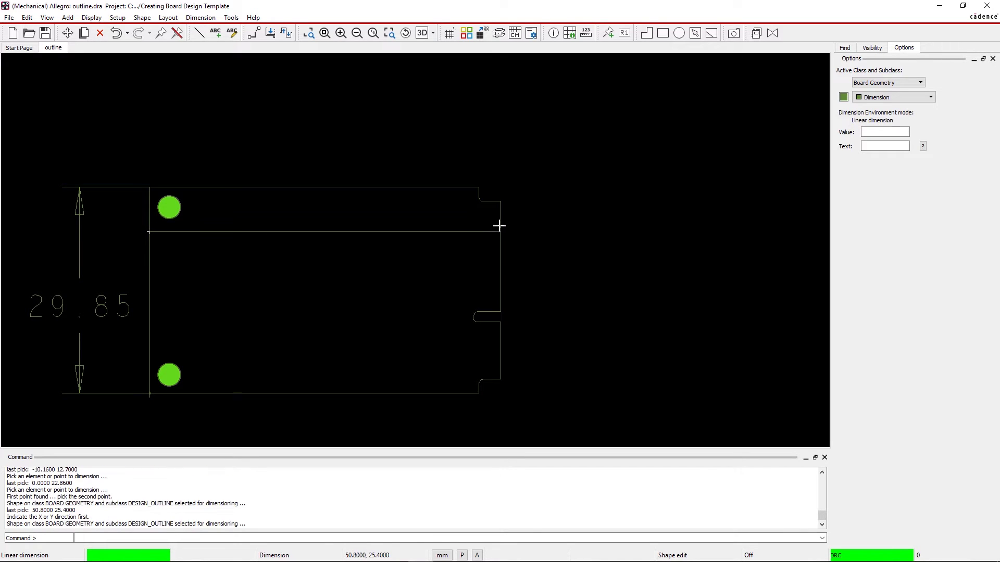
click(315, 130)
click(313, 133)
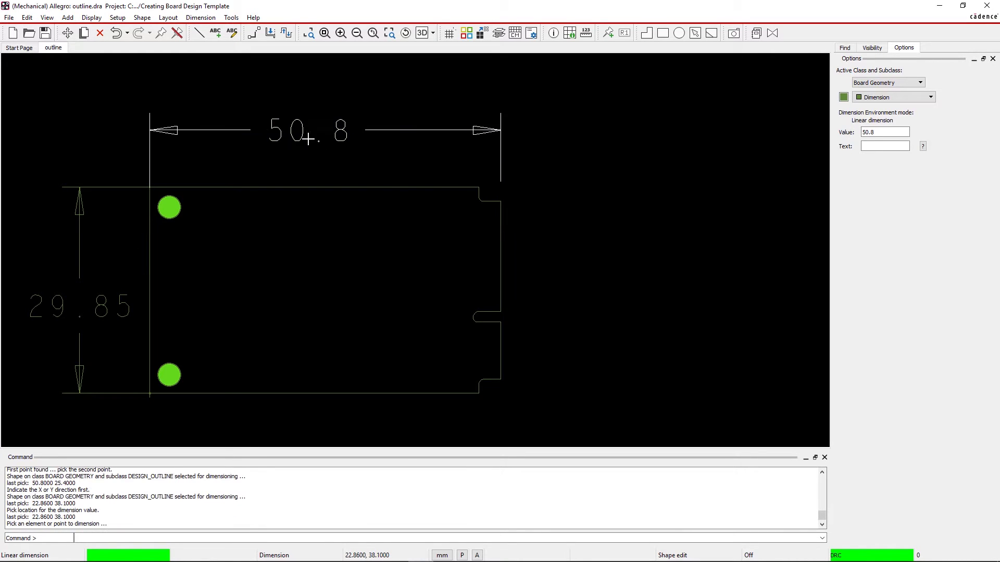
right_click(296, 151)
click(302, 157)
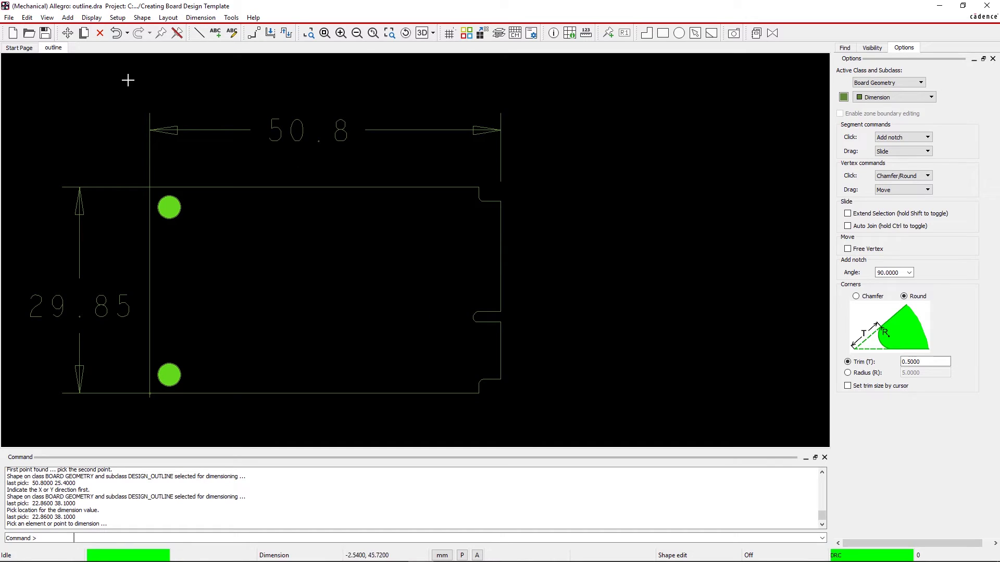
Z-copy the board outline as a Package Keepin inset by 1.78 mm
click(27, 17)
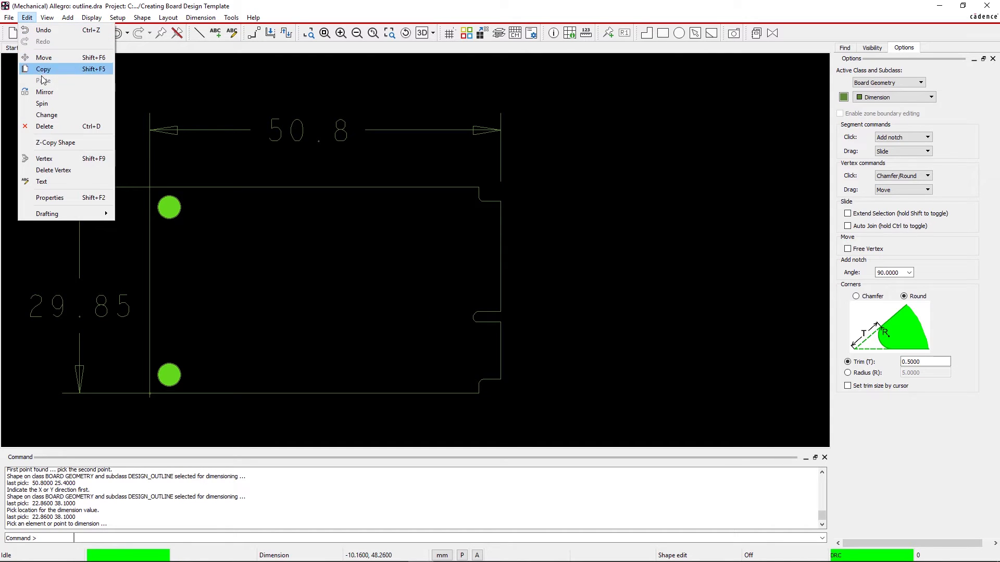
click(73, 153)
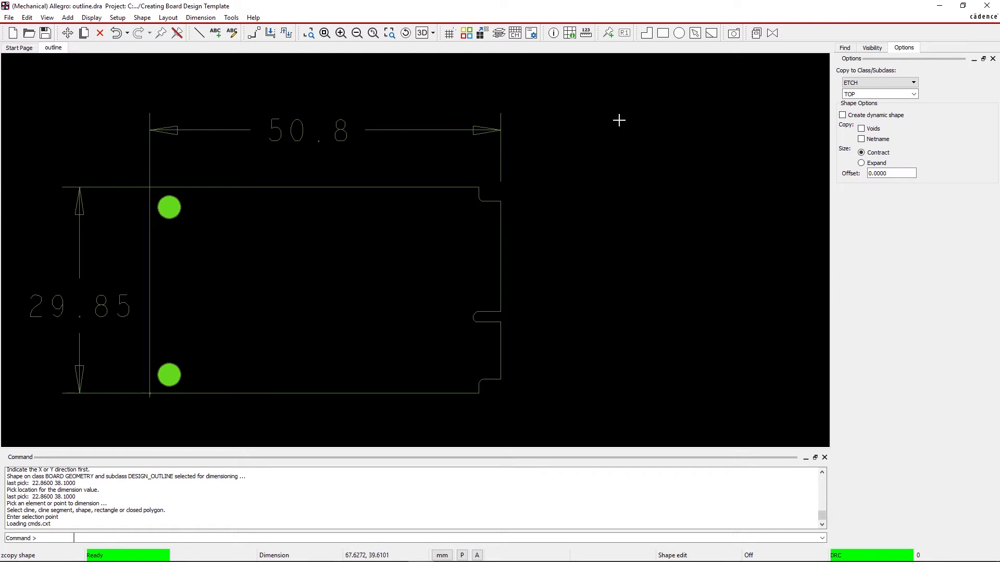
click(869, 84)
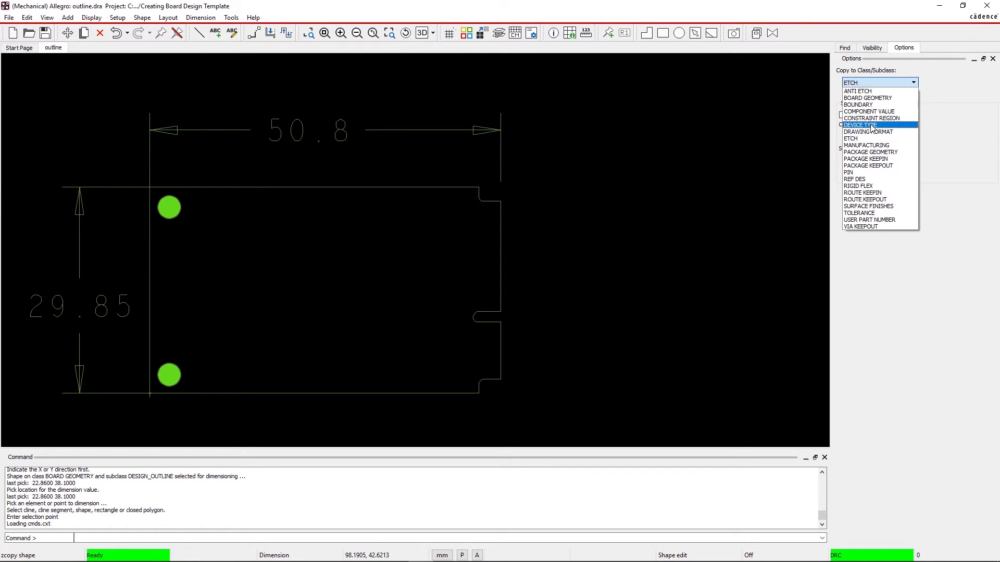
click(869, 160)
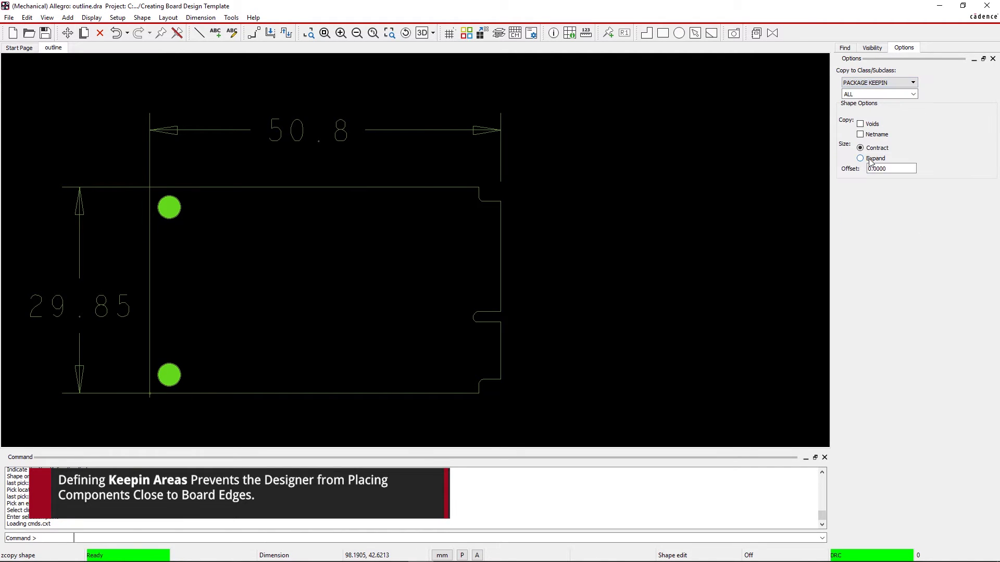
click(880, 168)
text(1.78)
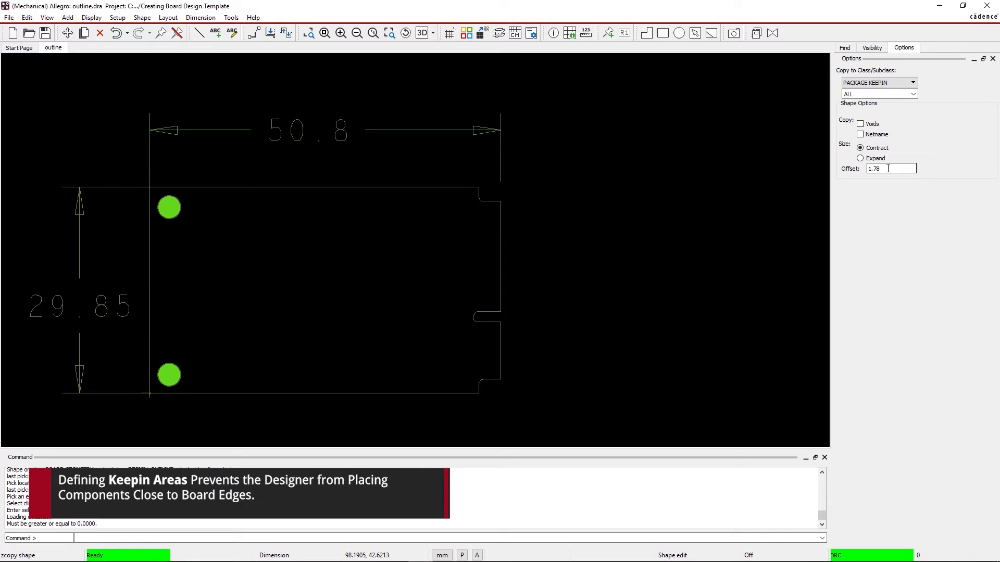
key(Return)
click(500, 214)
Z-copy the board outline as a Route Keepin inset by 1.27 mm
click(867, 83)
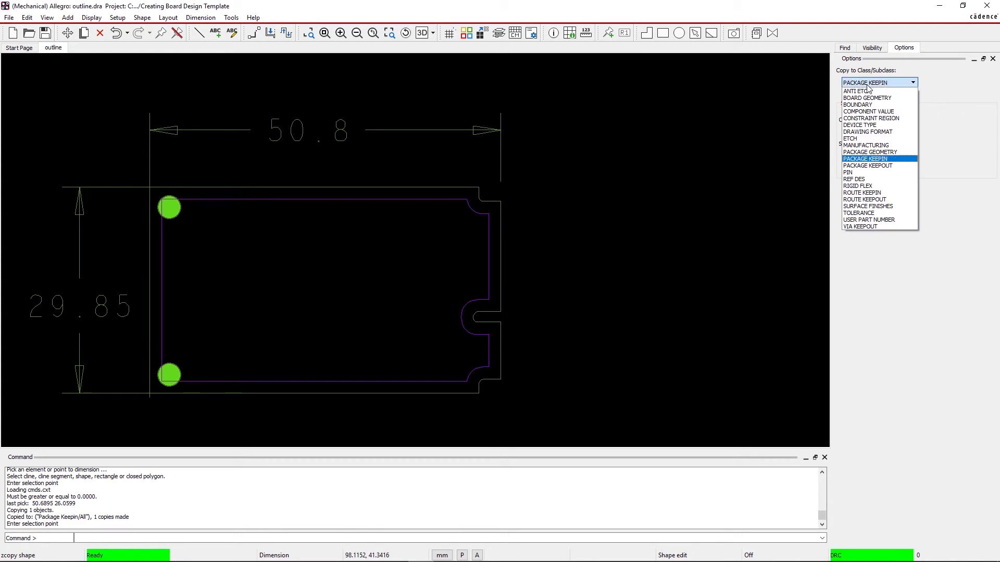
click(872, 193)
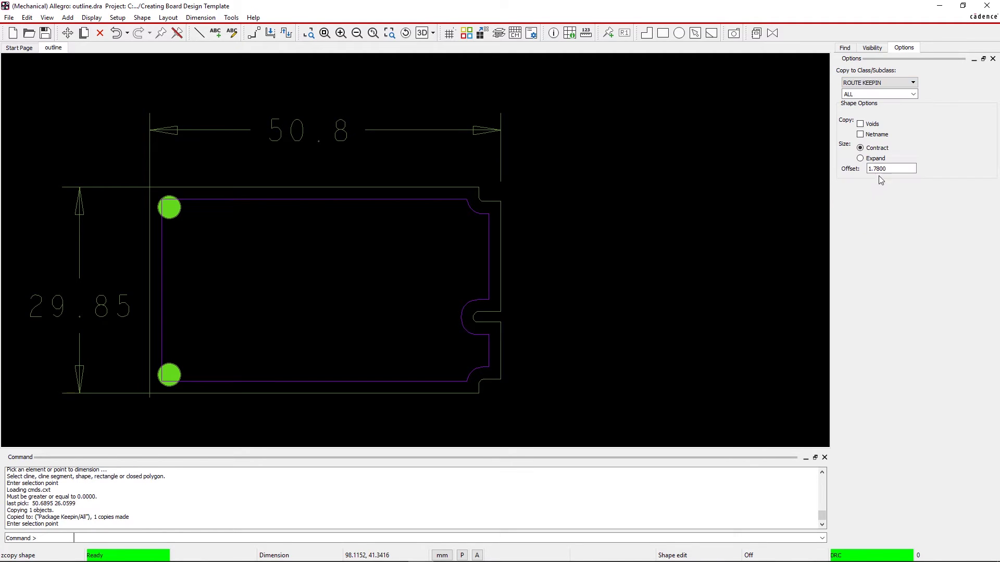
double_click(884, 169)
text(1.2)
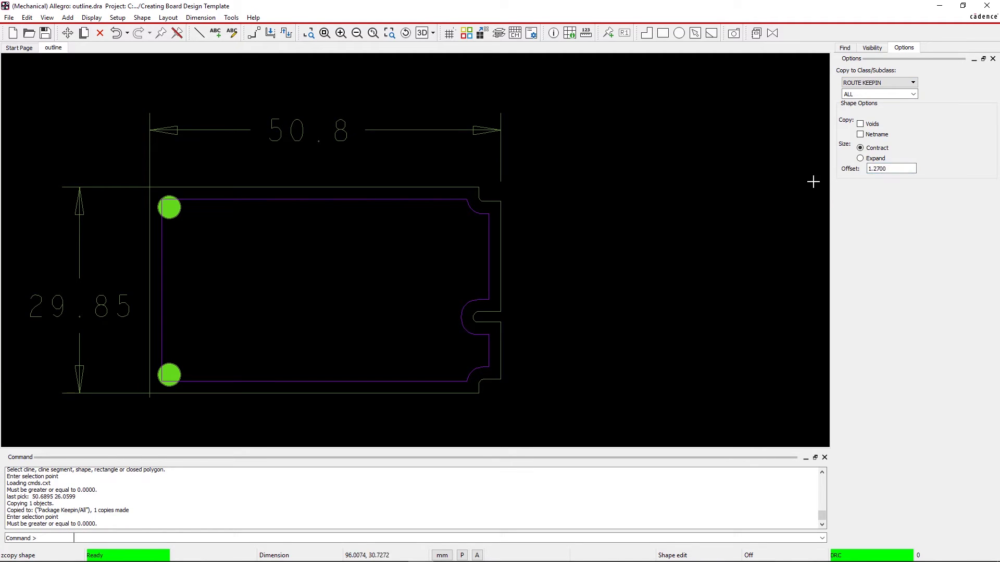
click(501, 221)
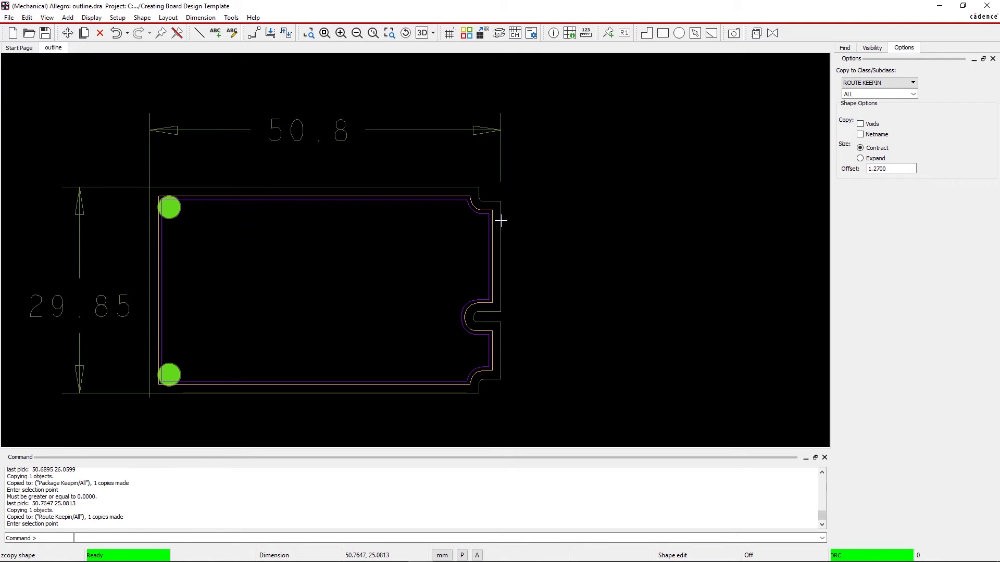
right_click(516, 219)
click(522, 226)
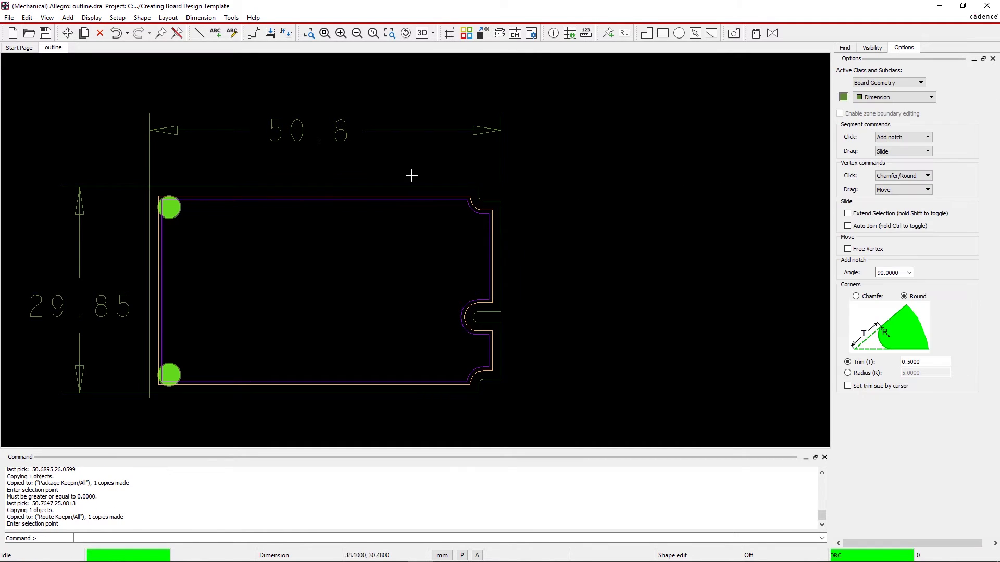
Draw a 5.08 mm wide route keepout rectangle along the board's left edge
click(119, 18)
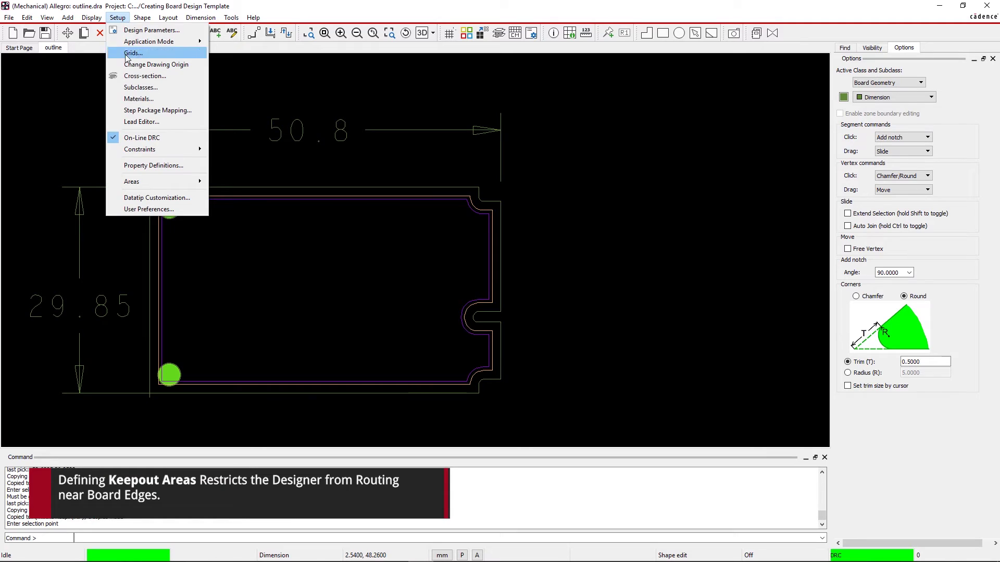
mouse_move(176, 182)
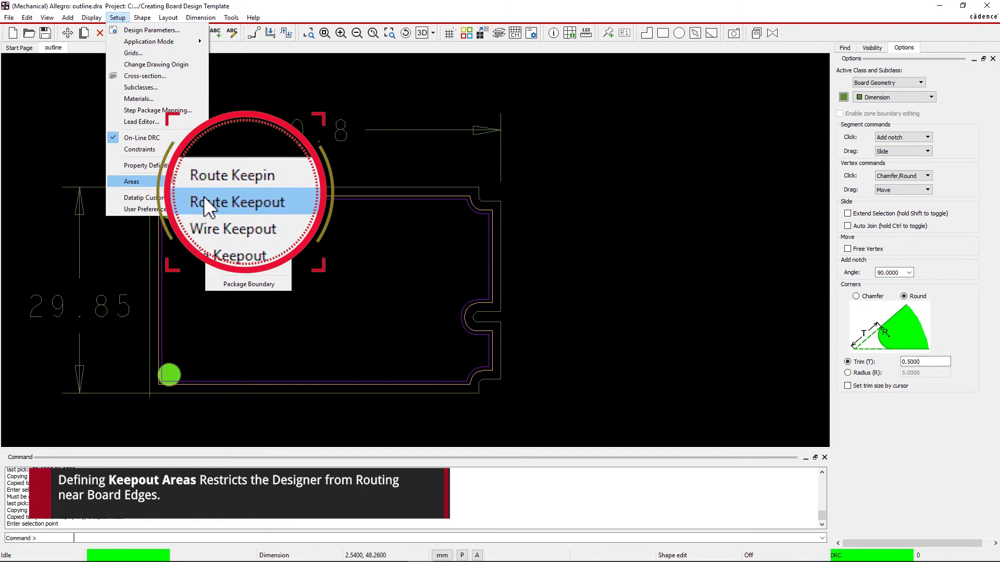
click(232, 194)
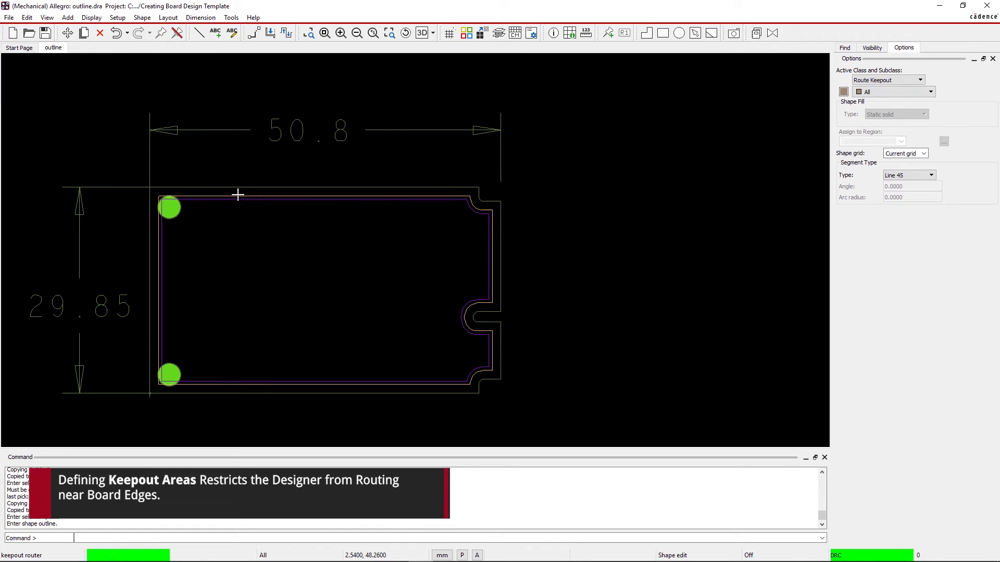
click(150, 183)
click(185, 183)
click(185, 393)
click(150, 394)
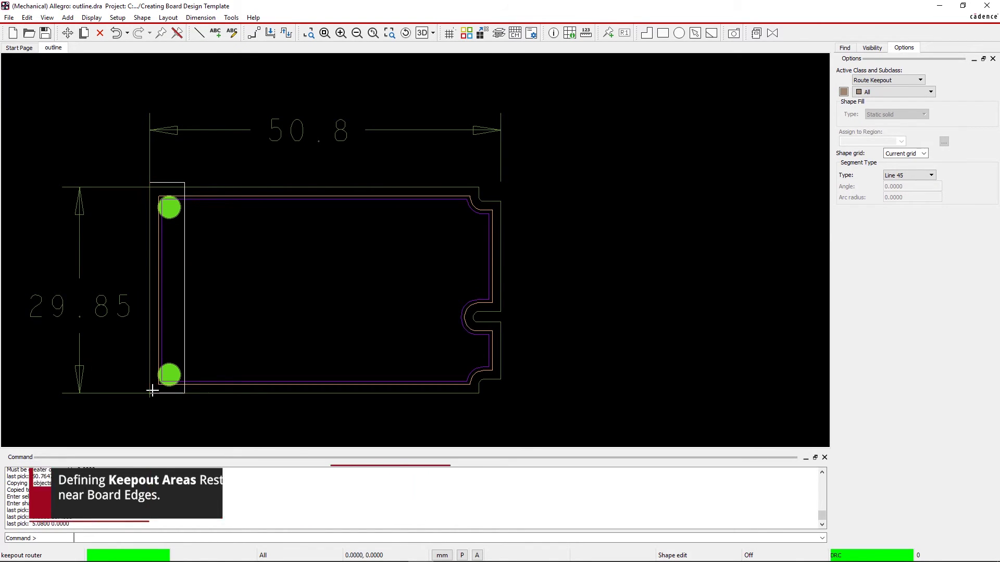
click(150, 183)
right_click(145, 177)
click(156, 187)
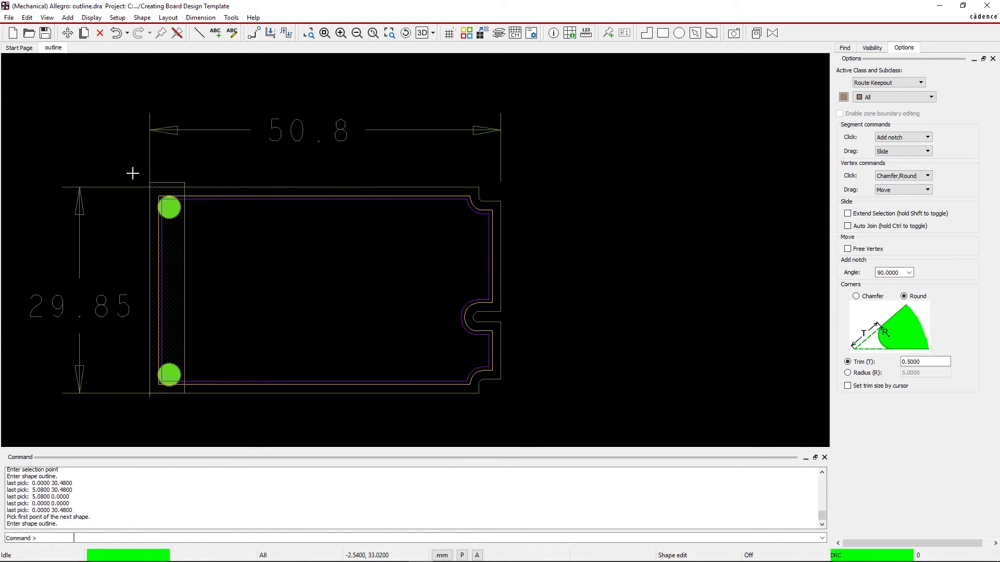
Save outline.dra, creating the outline.bsm mechanical symbol
click(8, 17)
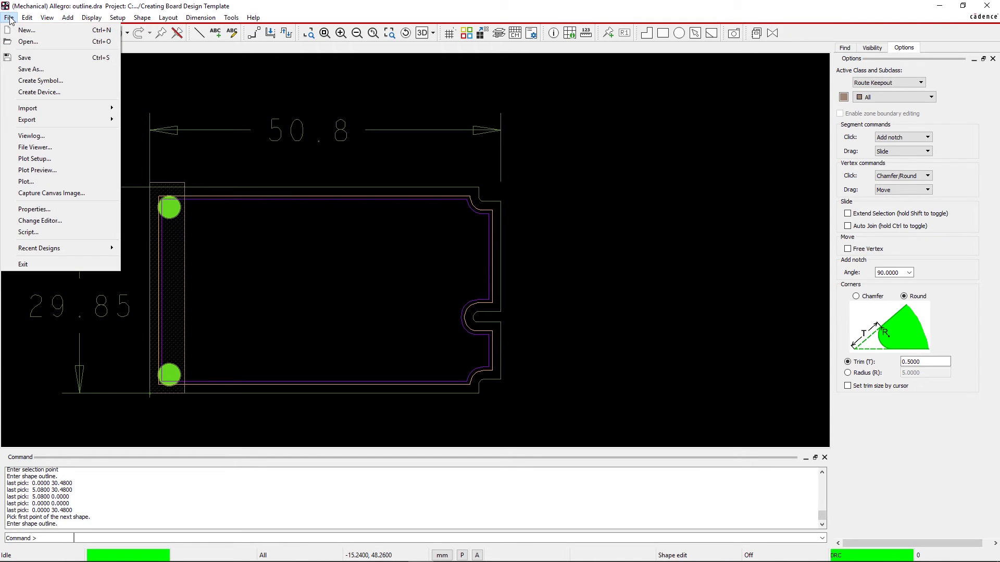
click(22, 57)
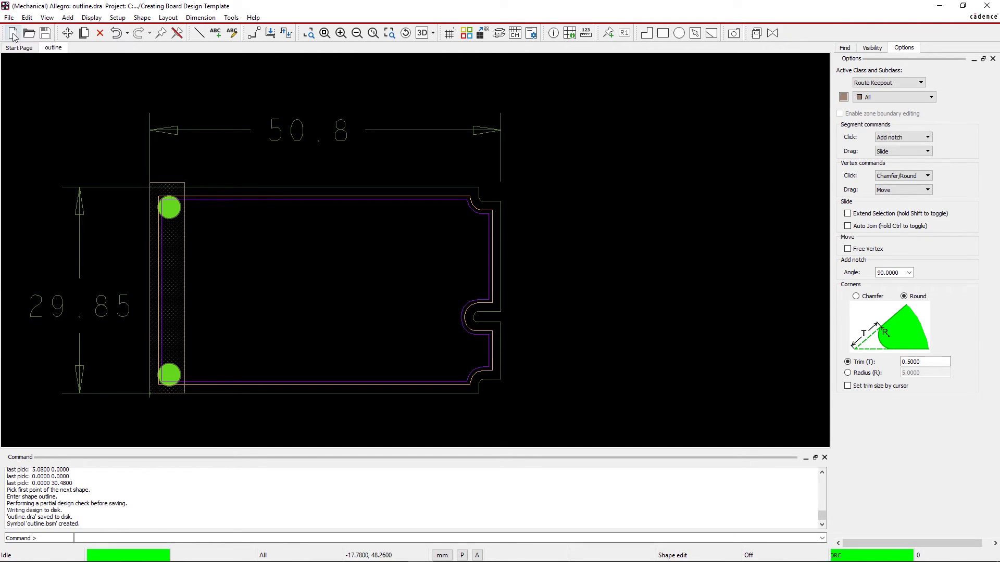
click(8, 17)
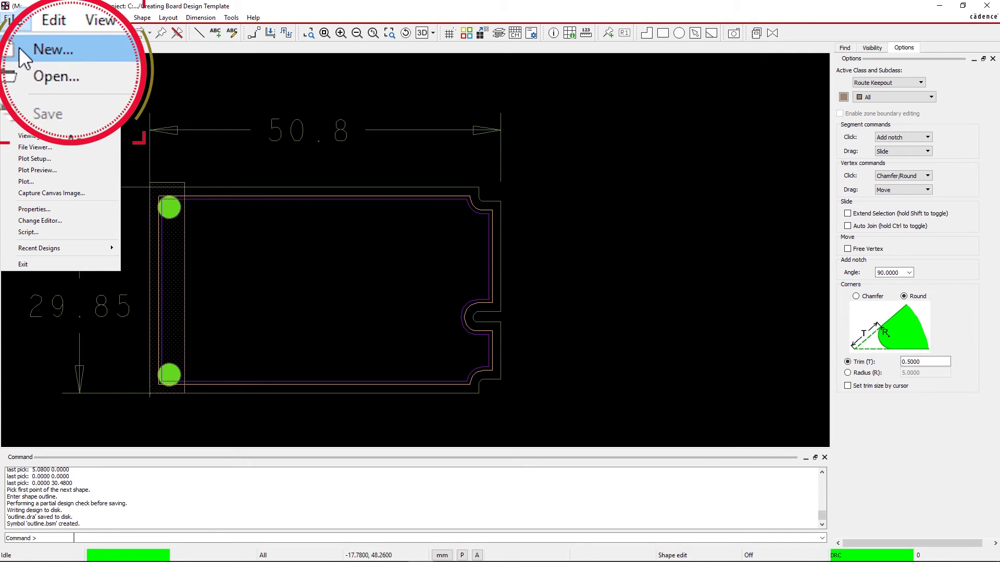
Create a new Board drawing named mSATA.brd with default millimetre settings, then open Place
click(14, 35)
click(464, 214)
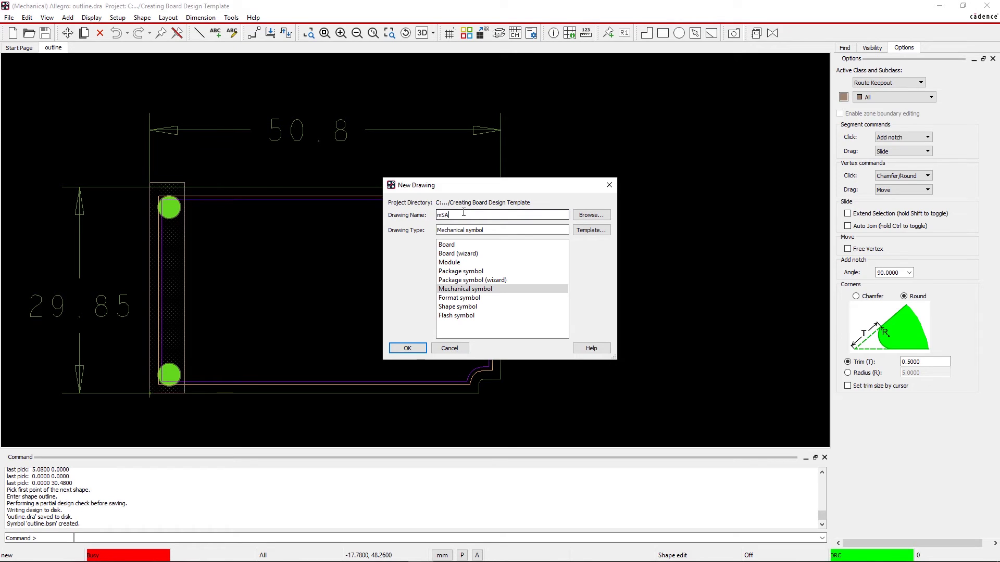
click(453, 245)
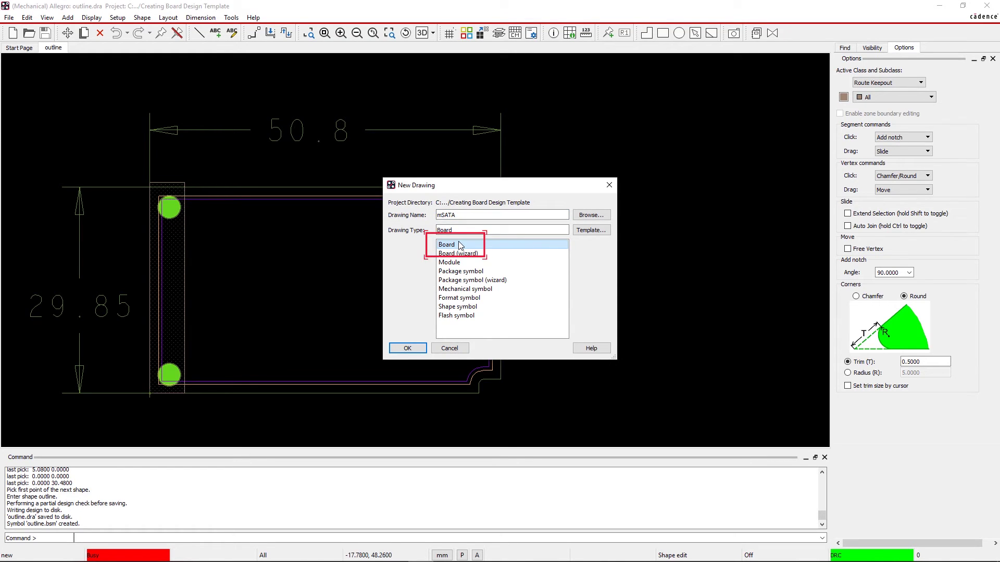
click(405, 347)
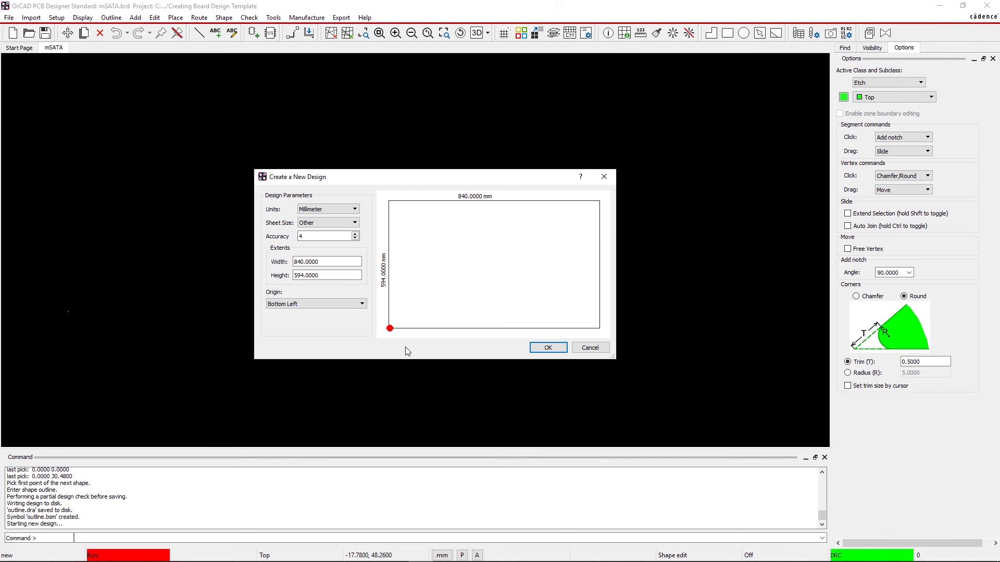
click(541, 352)
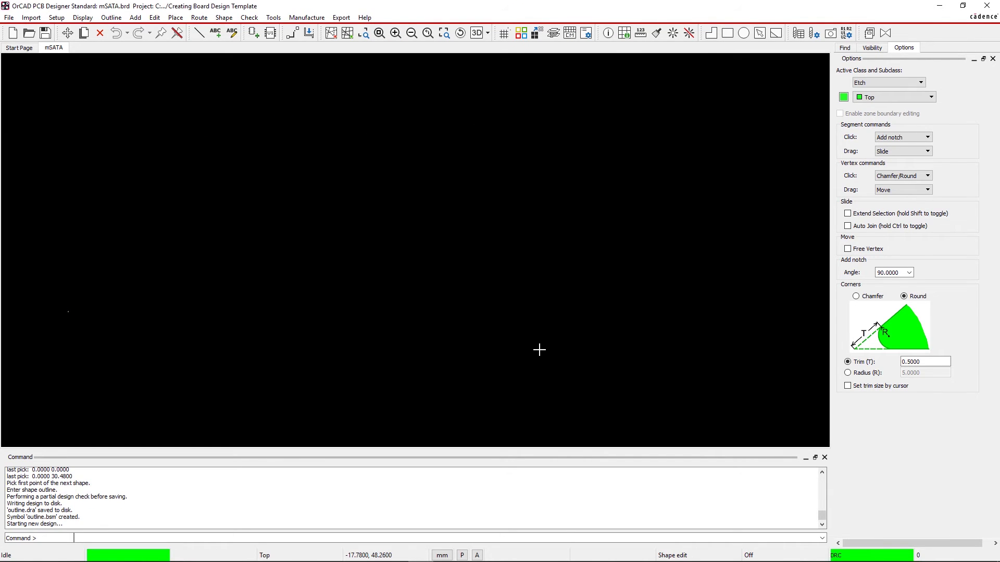
click(175, 18)
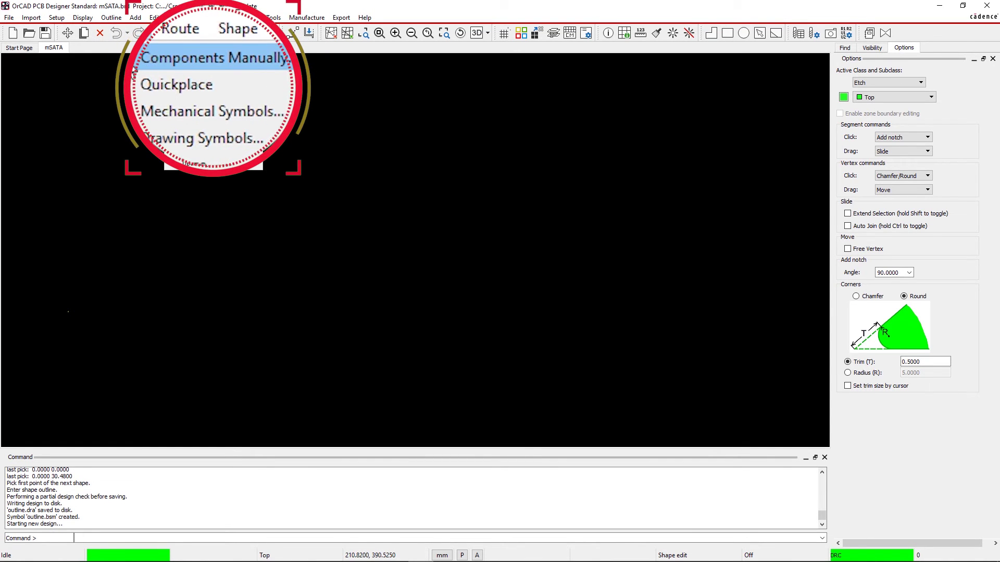
Start manual placement with library symbols enabled and list the mechanical symbols
click(196, 29)
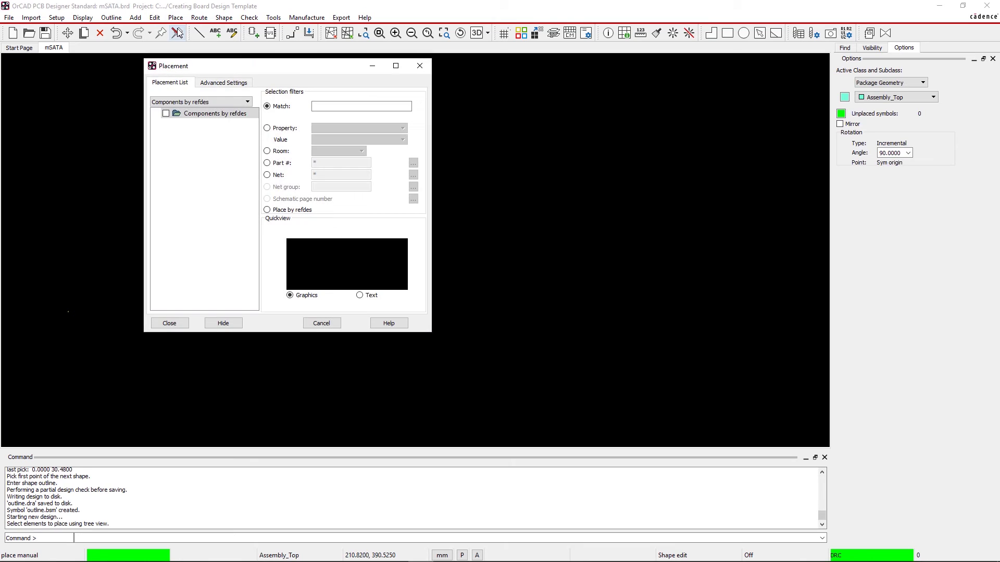
click(208, 84)
click(193, 127)
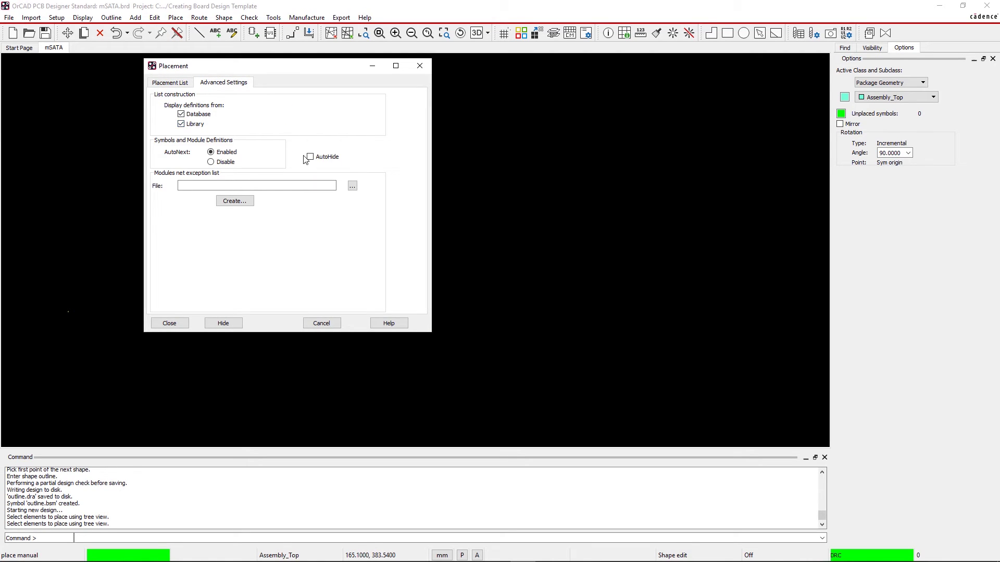
click(172, 83)
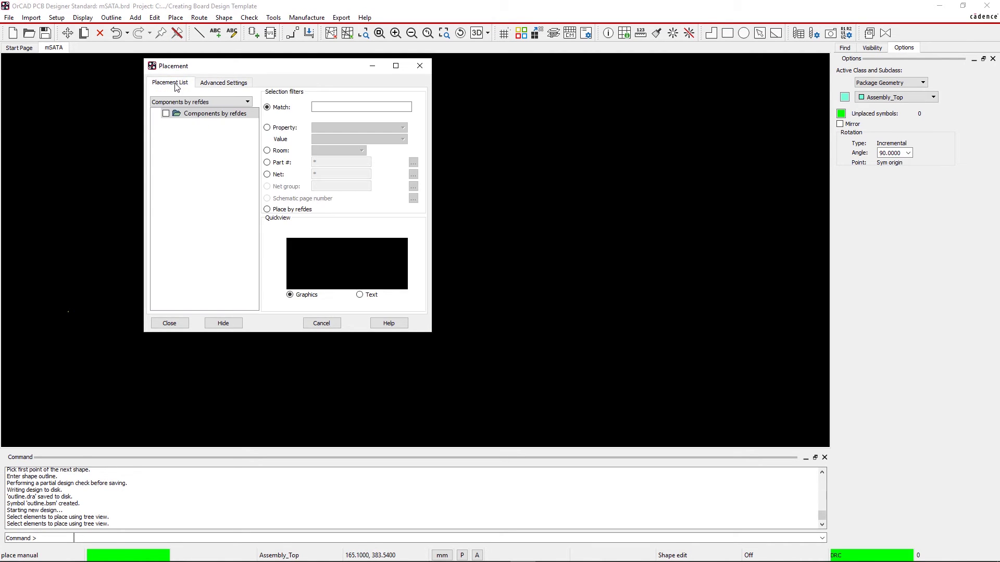
click(208, 101)
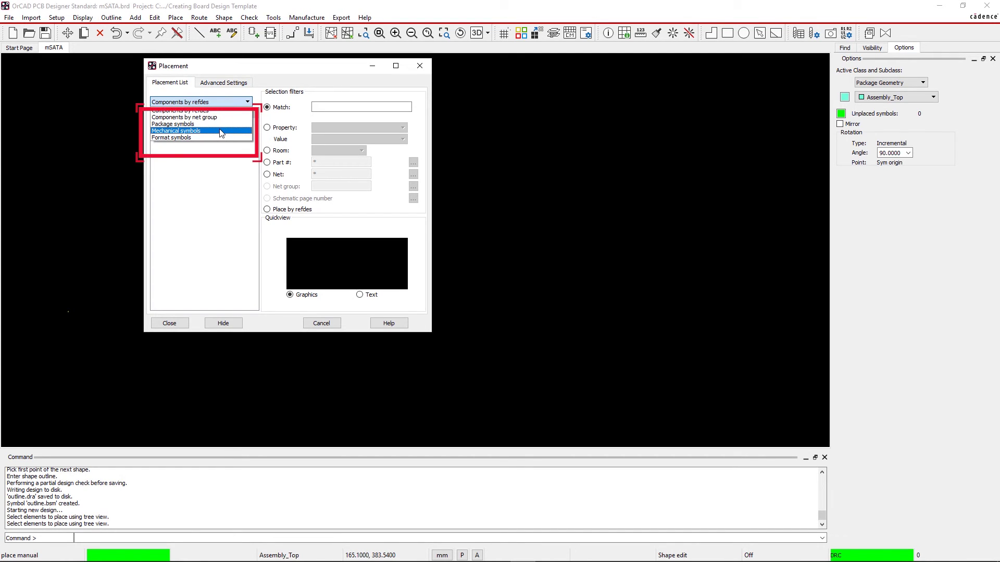
click(221, 133)
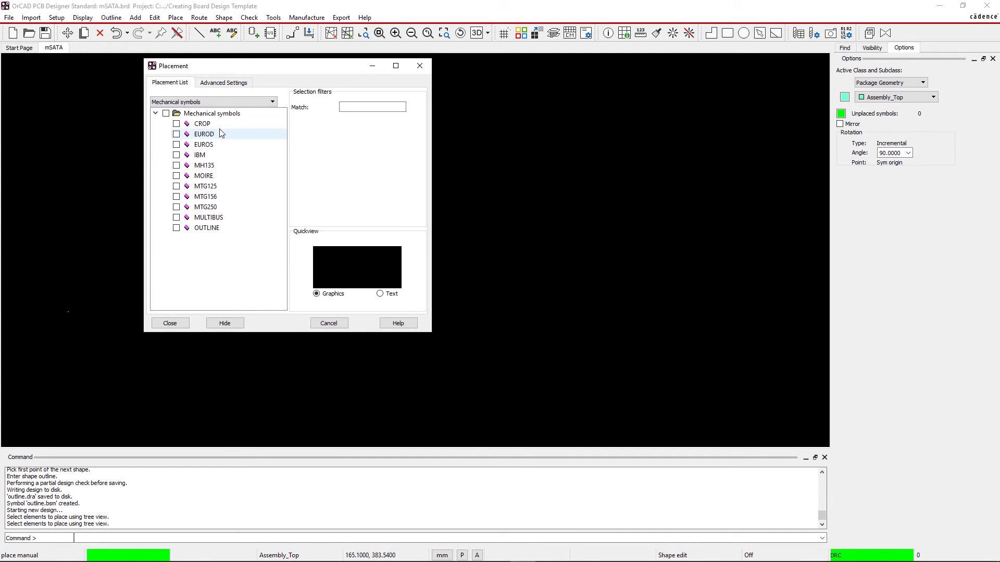
Place the OUTLINE mechanical symbol exactly at the origin with x 0 0
click(177, 228)
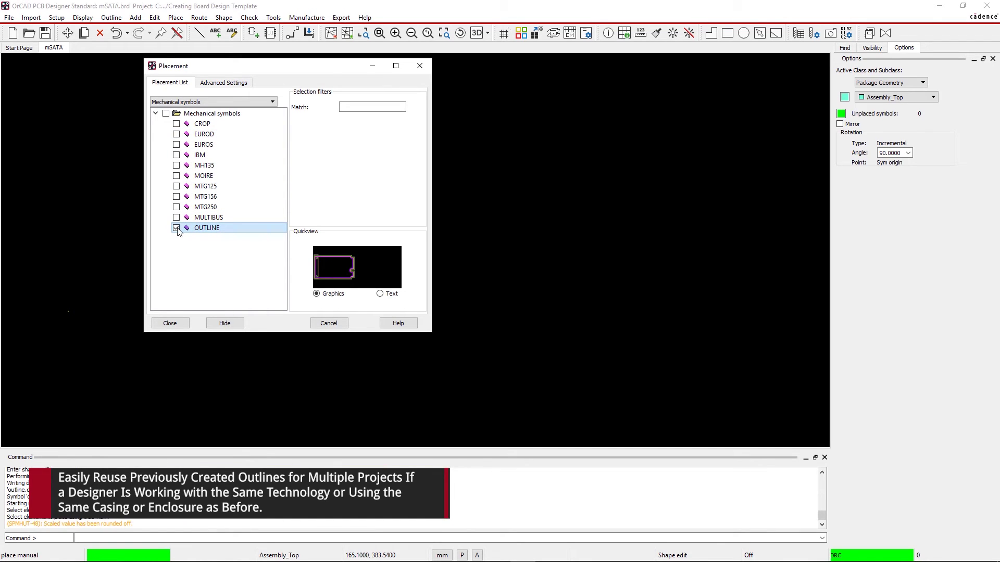
click(225, 323)
text(x 0 0)
key(Return)
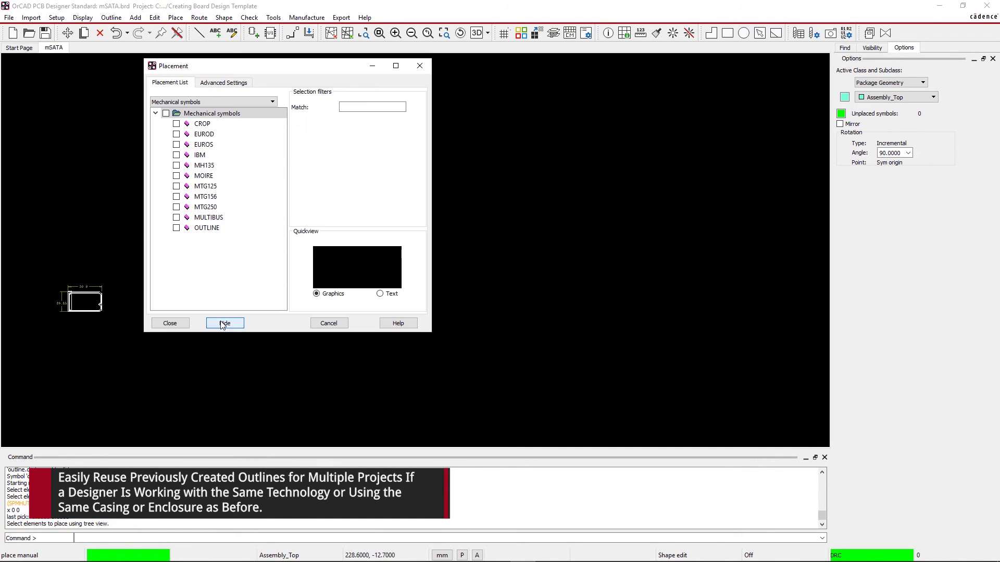
click(234, 102)
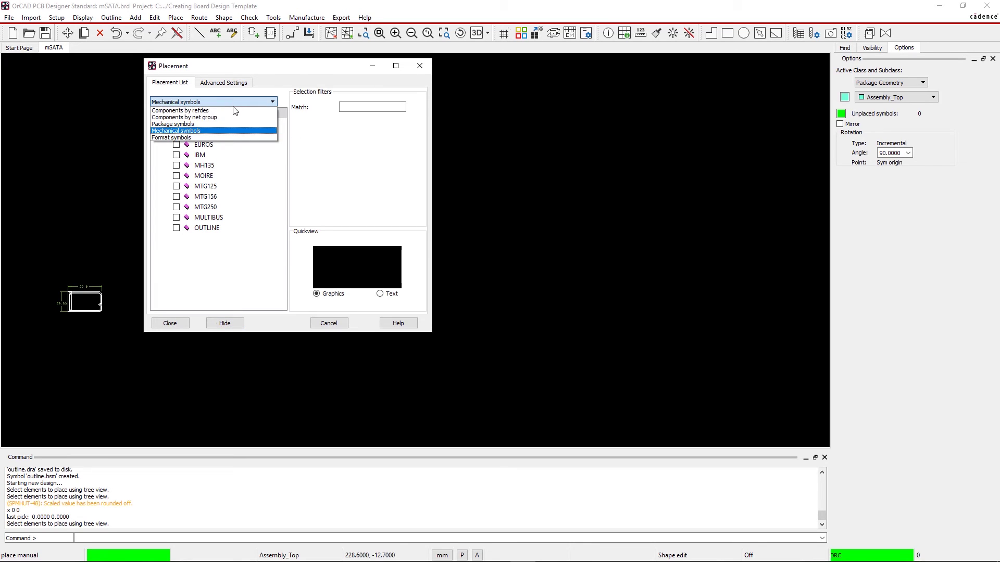
Place the BSIZE format symbol at -53.34, -53.34 around the outline and close the Placement dialog
click(225, 138)
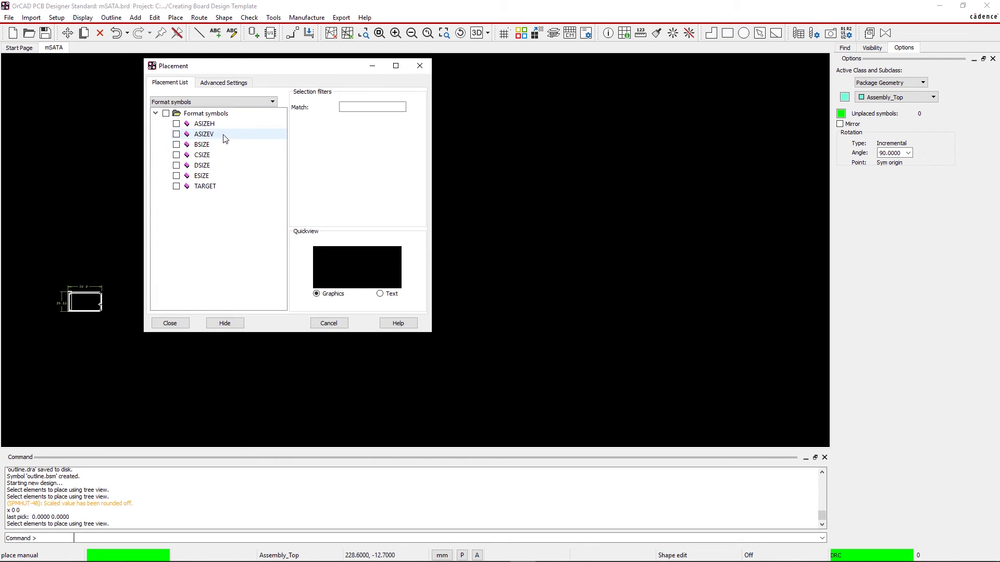
click(176, 145)
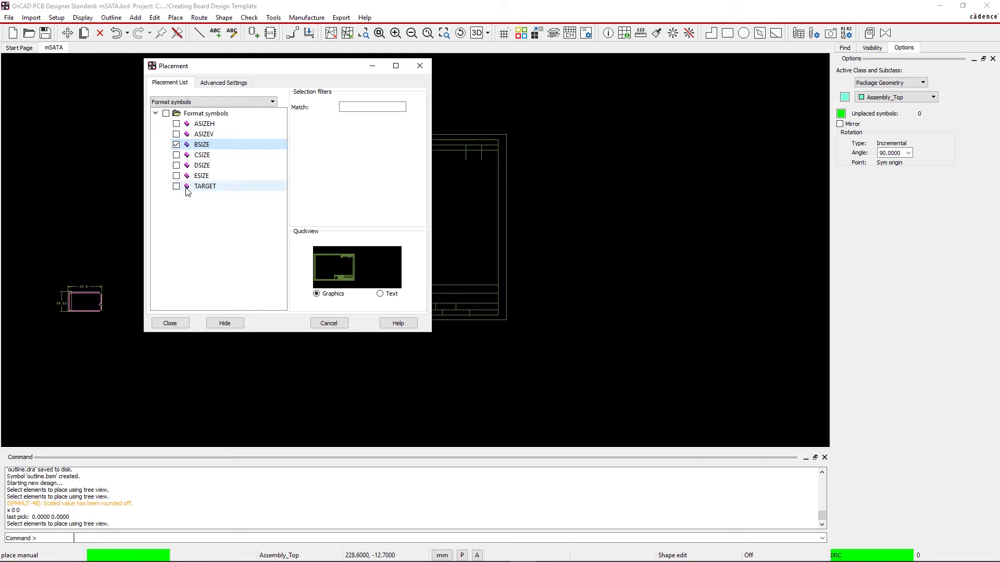
click(221, 323)
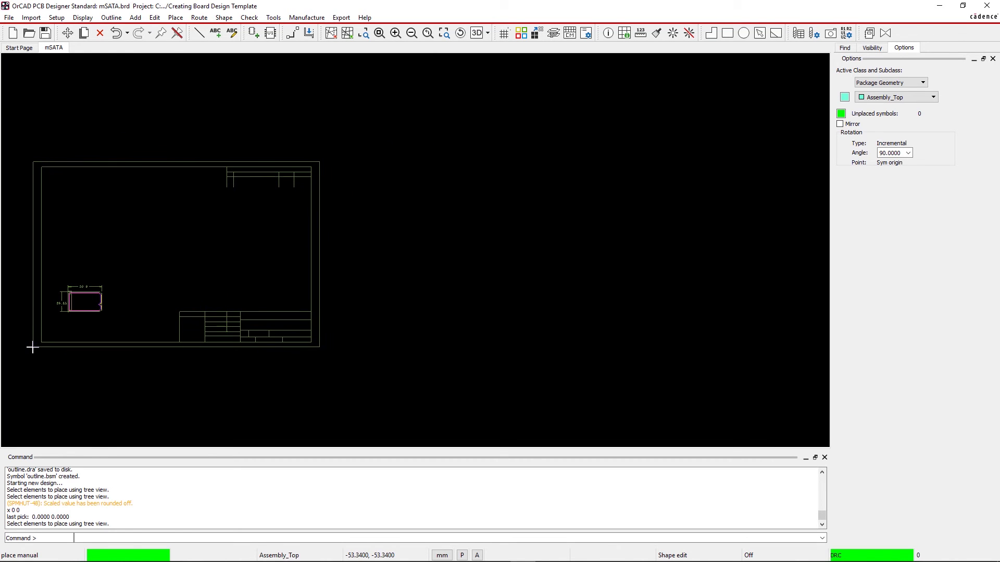
click(32, 347)
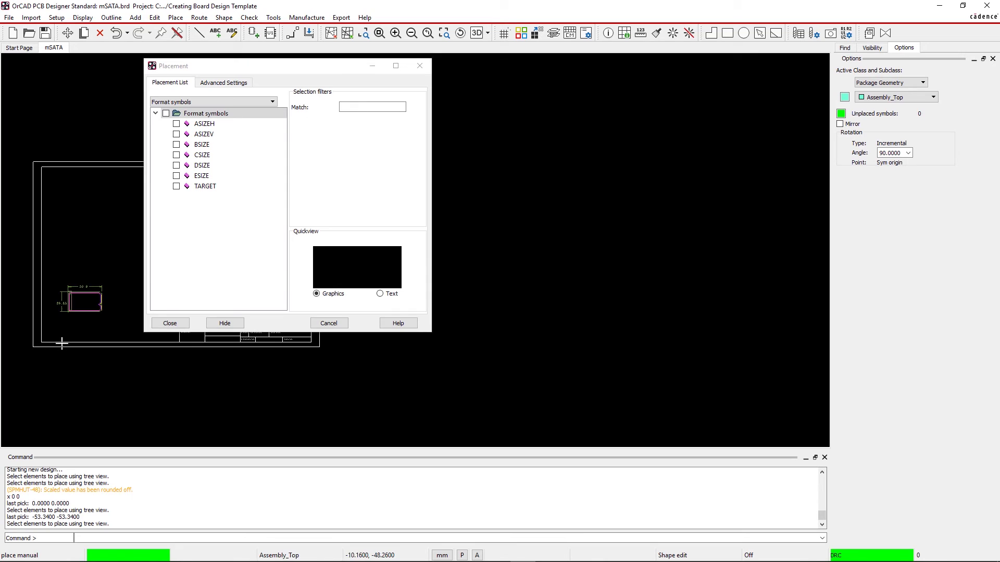
click(163, 325)
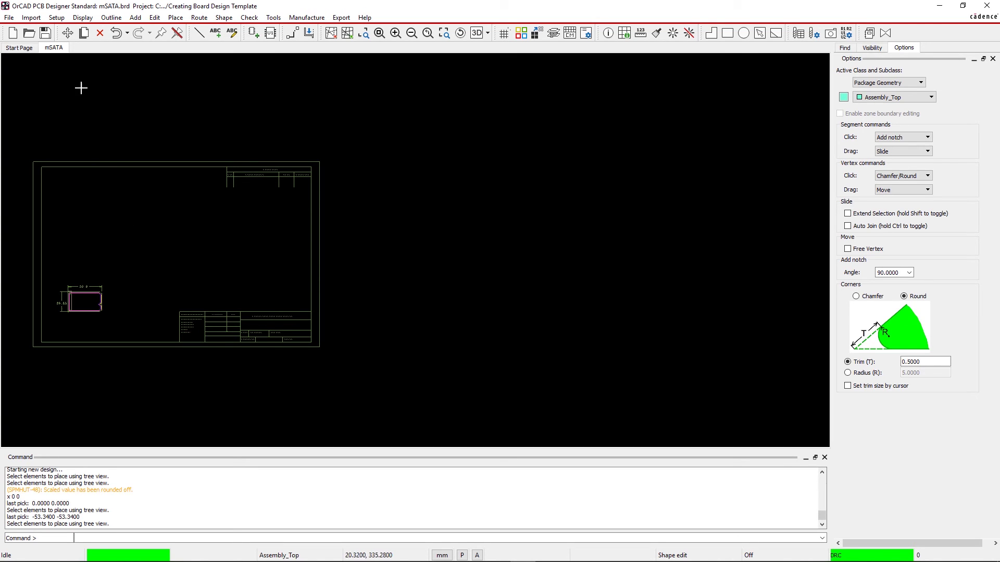
click(57, 18)
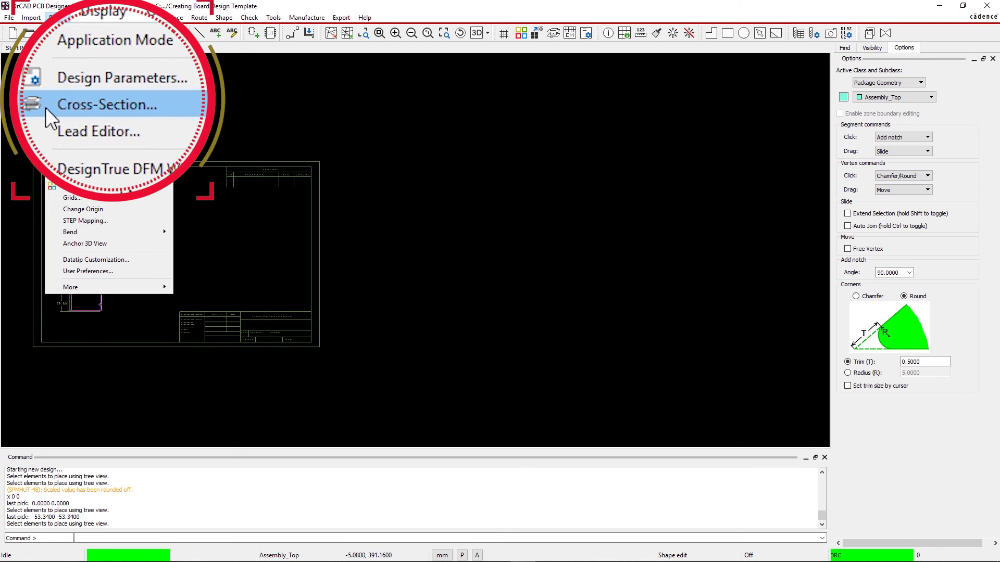
In the Cross-Section editor, add 6 copper conductor layers above BOTTOM
click(70, 60)
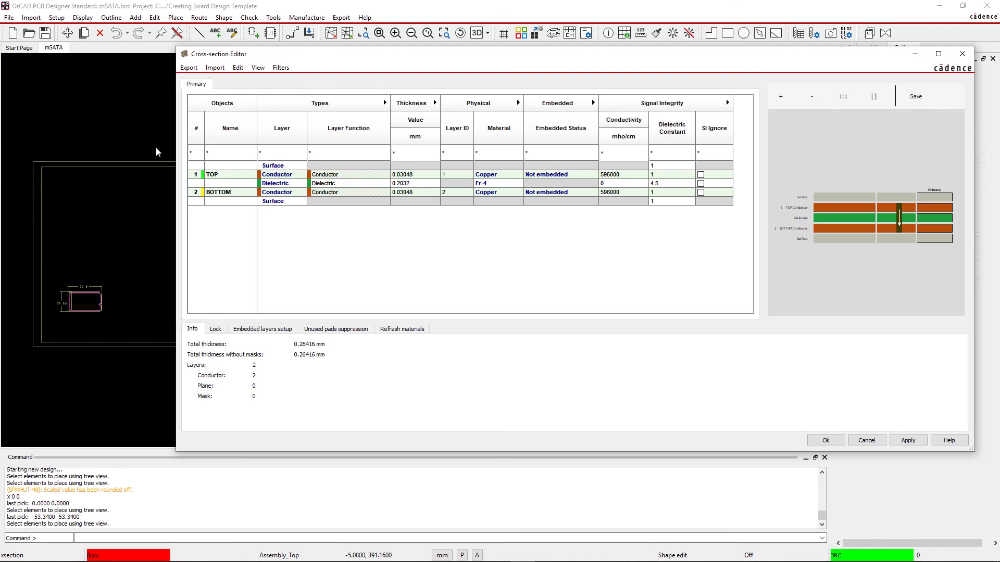
right_click(217, 195)
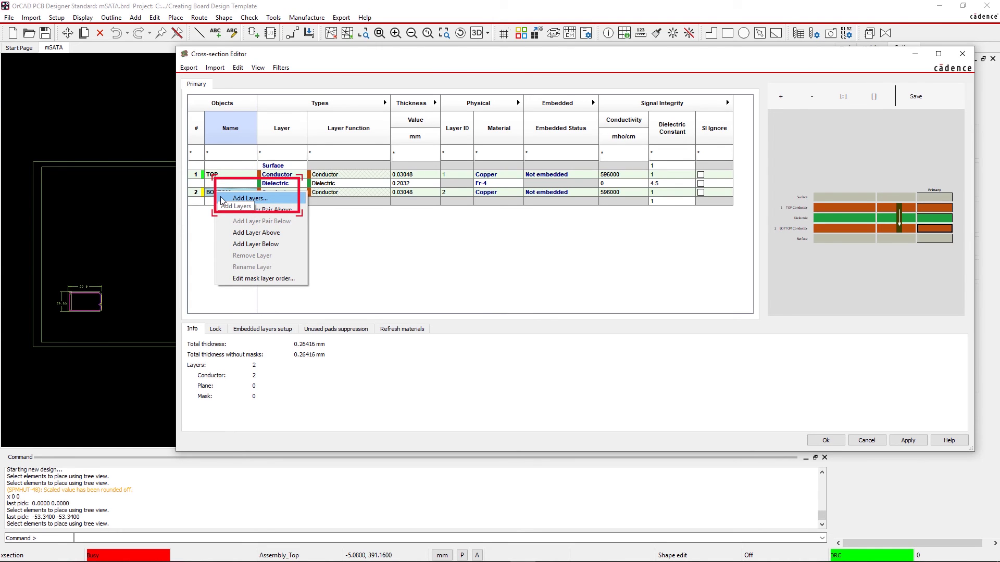
click(245, 199)
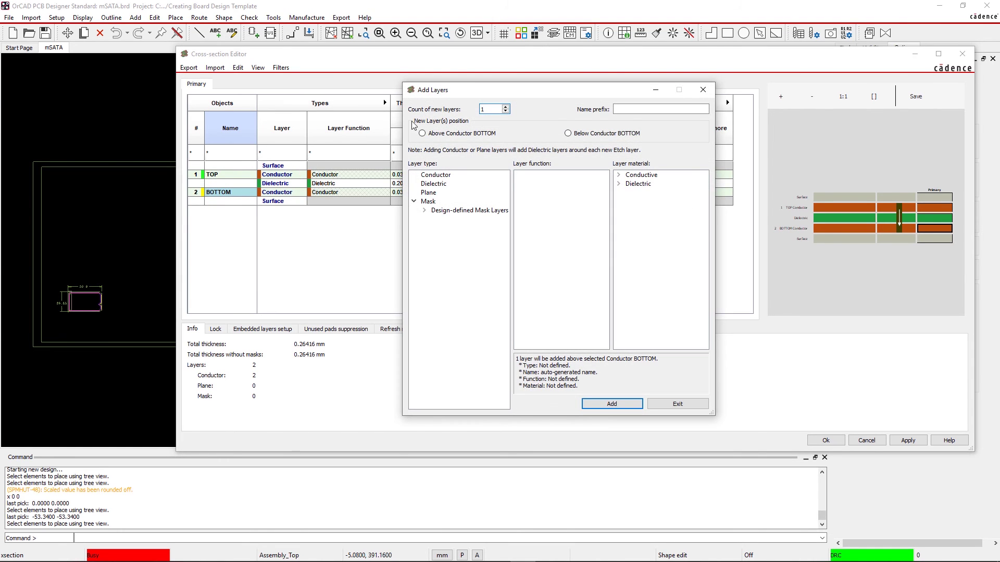
text(6)
click(436, 175)
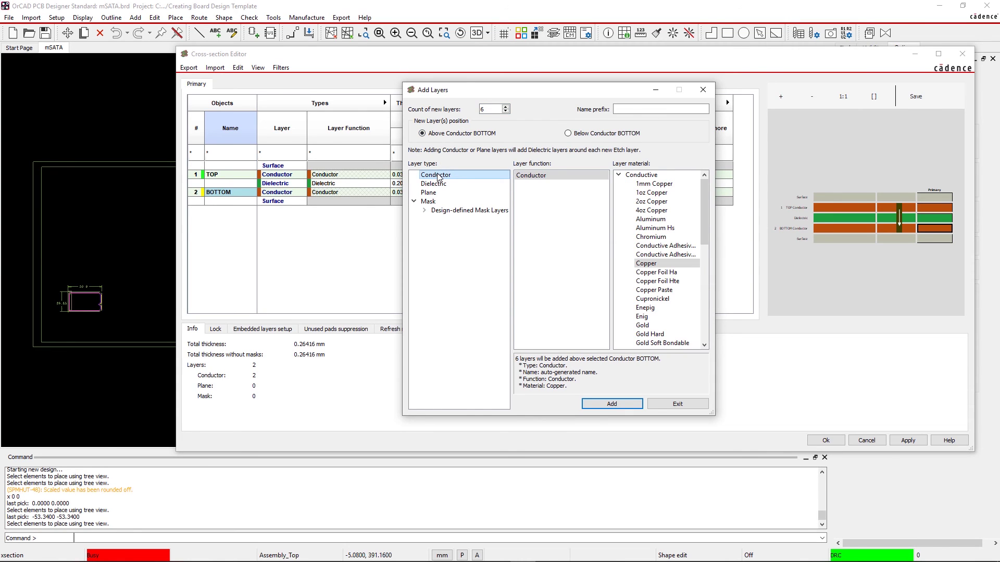
click(604, 405)
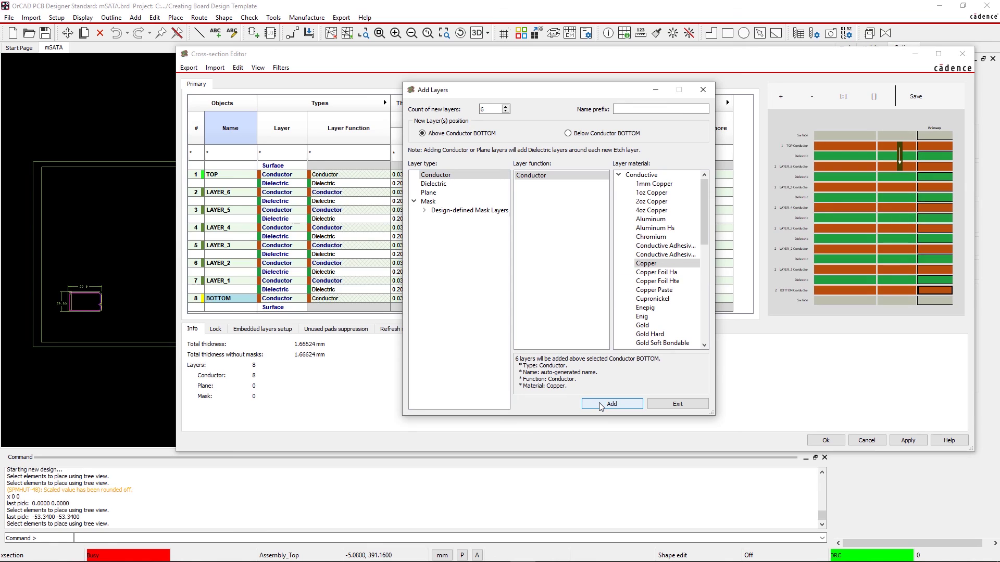
click(675, 404)
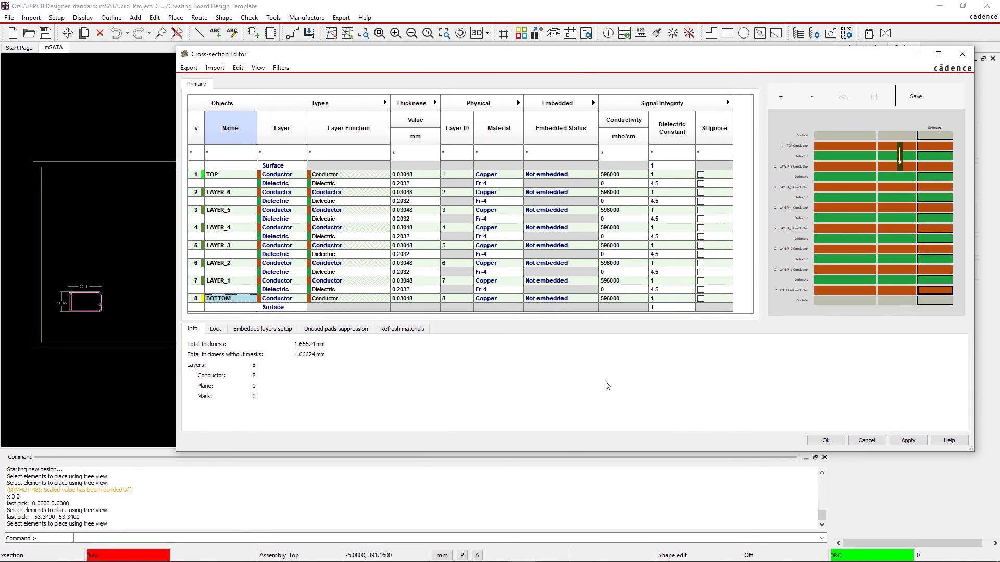
Rename the first three inner layers IN_1, IN_2 and IN_3
double_click(237, 194)
text(IN_1)
click(234, 212)
double_click(234, 211)
text(IN_2)
double_click(232, 227)
text(IN_3)
Rename the remaining inner layers IN_4, IN_5 and IN_6, then apply and close the stack-up
double_click(232, 246)
text(IN_4)
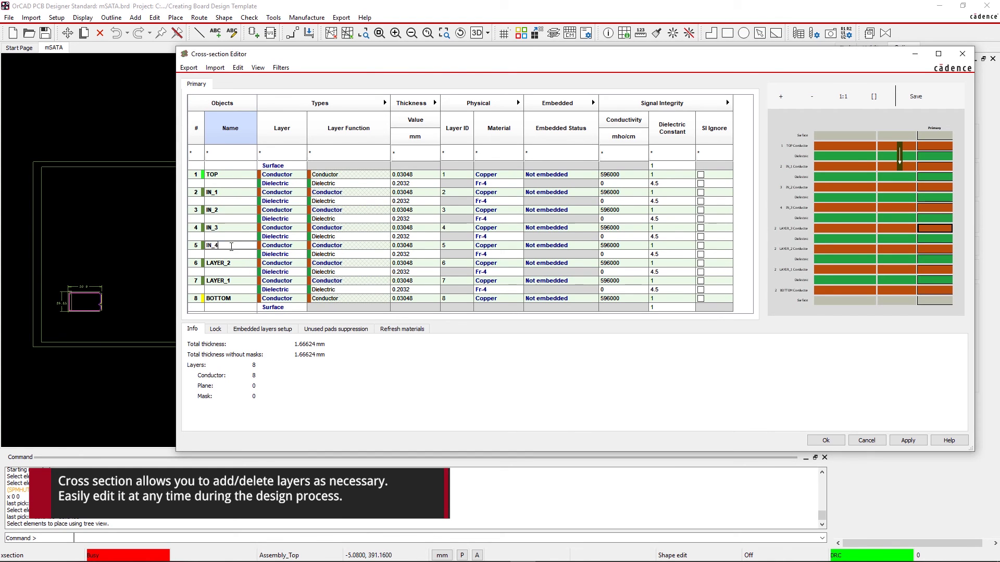
double_click(231, 263)
text(IN_5)
double_click(231, 282)
text(IN_6)
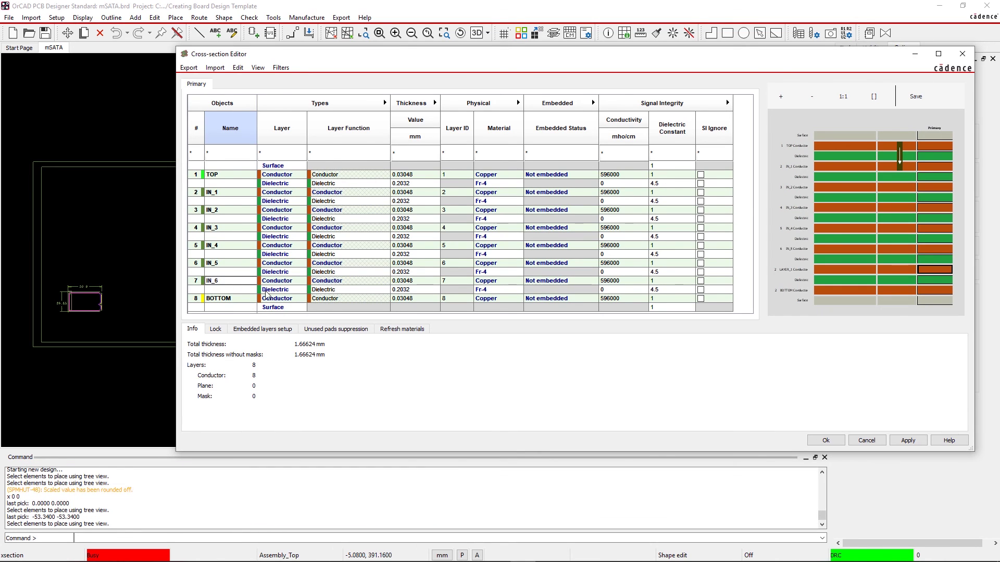
click(907, 440)
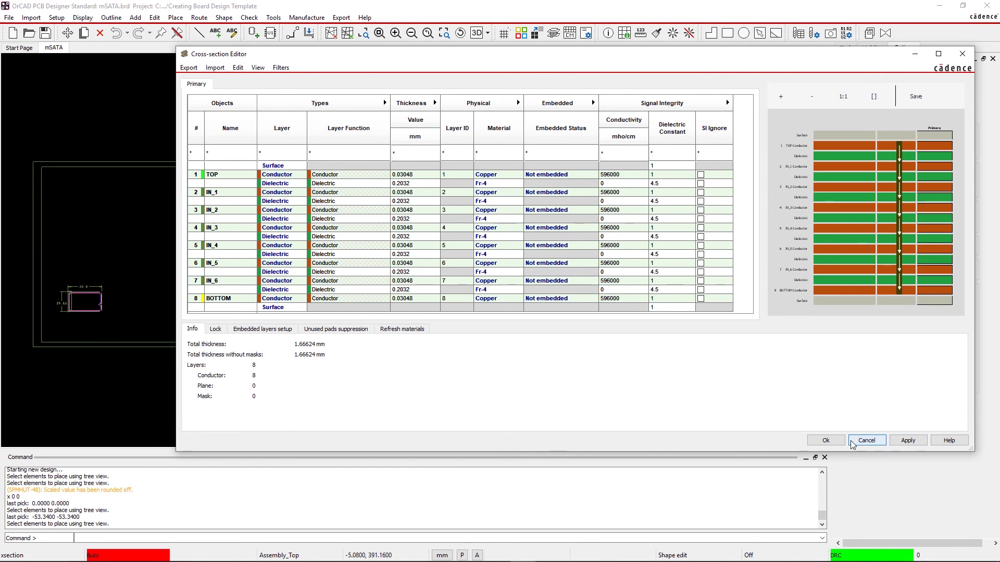
click(826, 440)
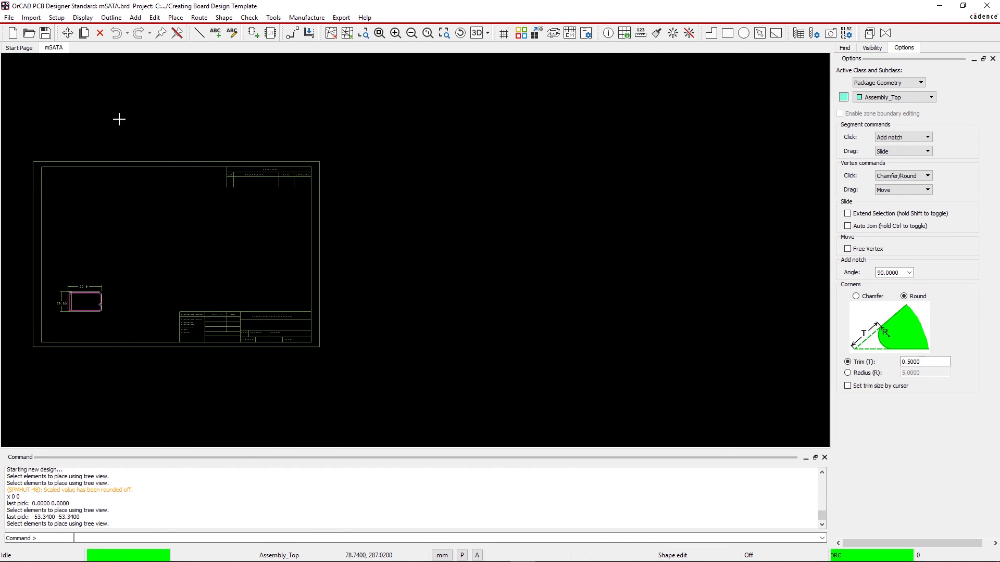